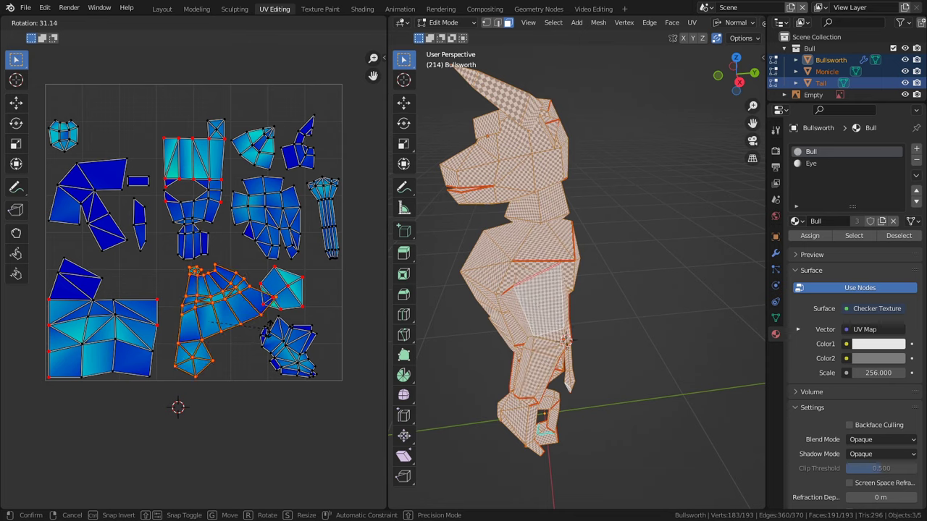
- Confirm the roughly 26° rotation of the selected UV islands
click(271, 327)
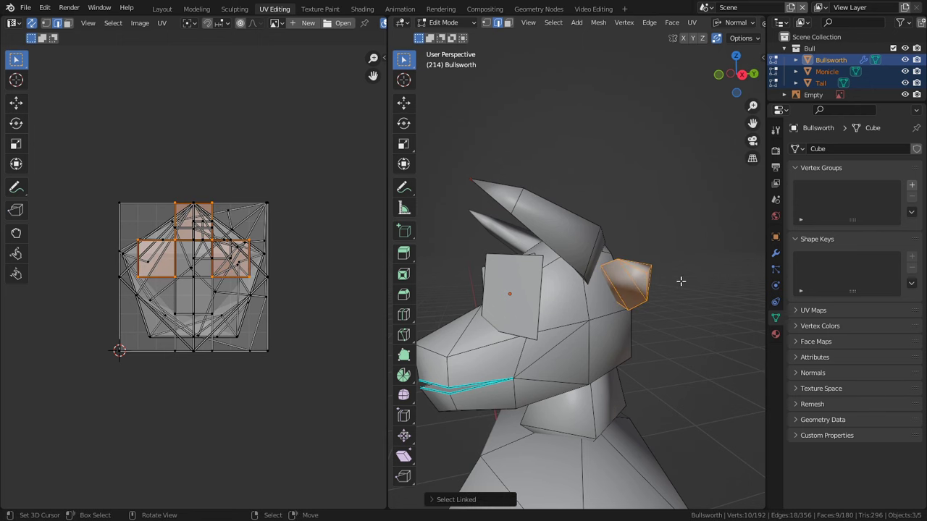
- Isolate the selected ear and zoom both views in on it
key(shift+h)
key(KP_Decimal)
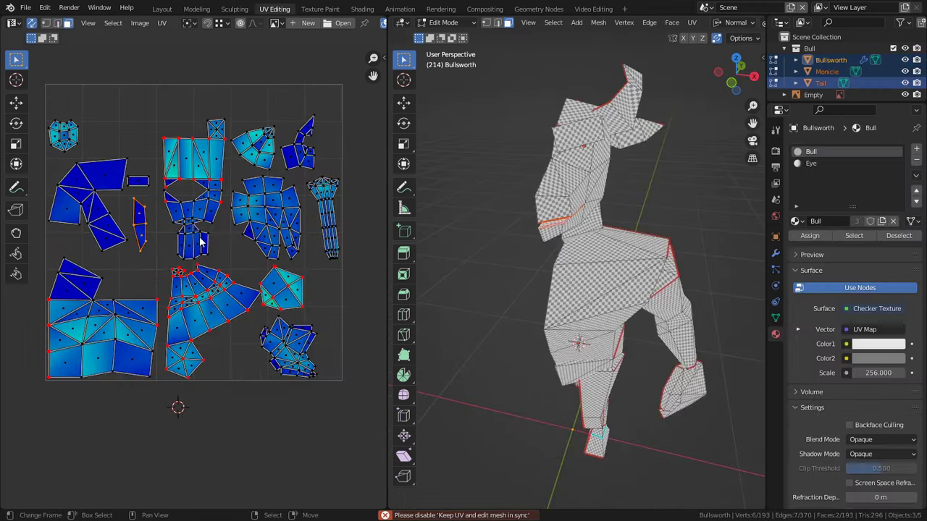
scroll(195, 268, up, 3)
scroll(471, 283, up, 5)
middle_drag(740, 217, 706, 230)
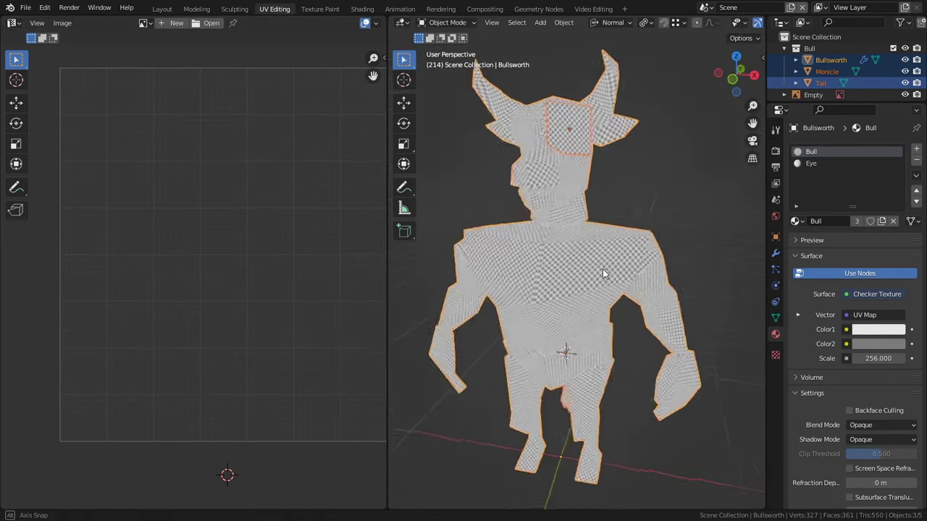
scroll(619, 268, up, 3)
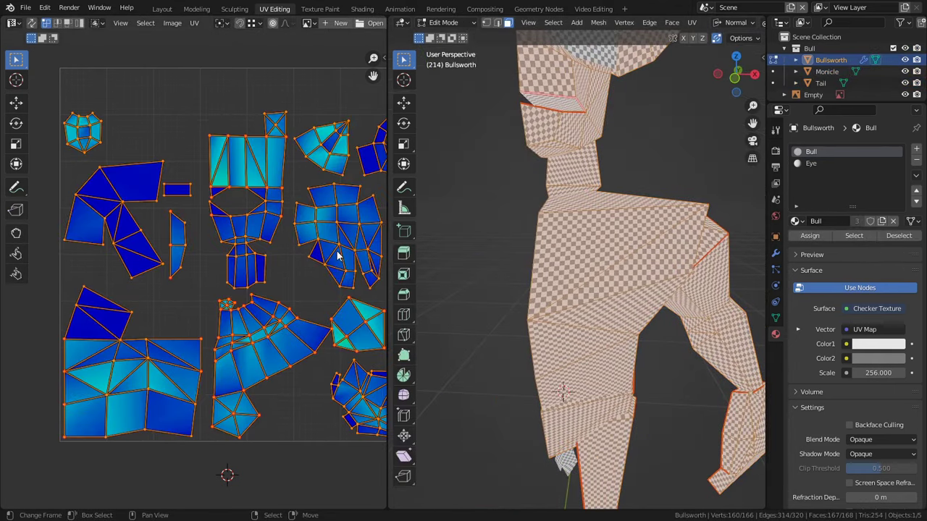
middle_drag(346, 257, 313, 279)
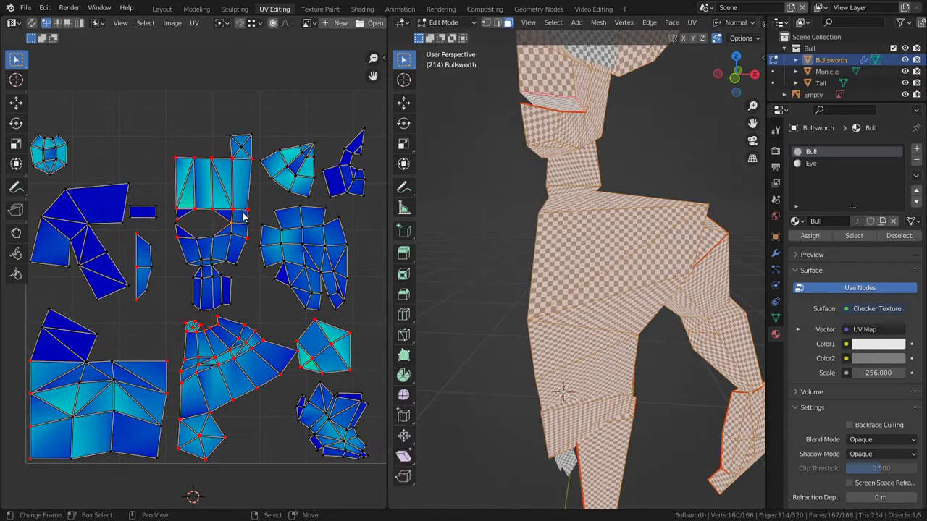
- Move the UV island toward the upper left and rotate it 90 degrees
key(g)
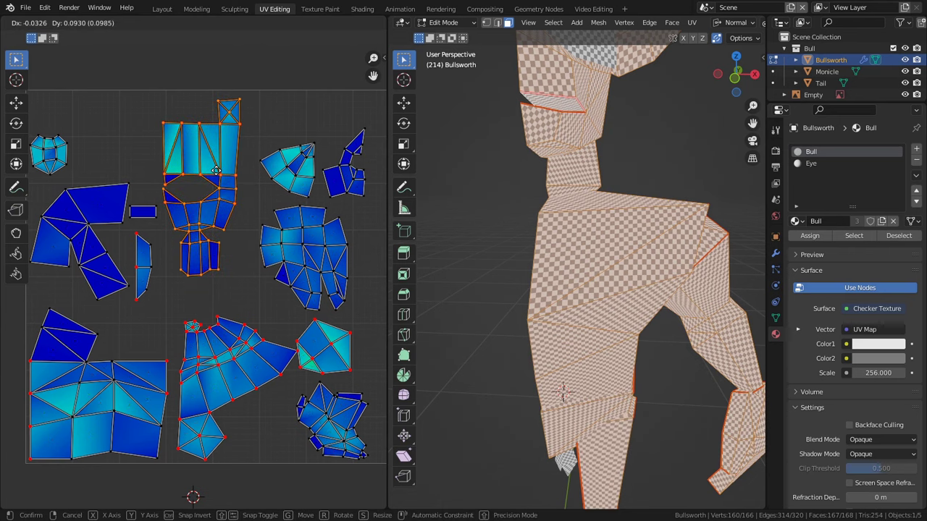
click(216, 170)
text(r90)
key(Return)
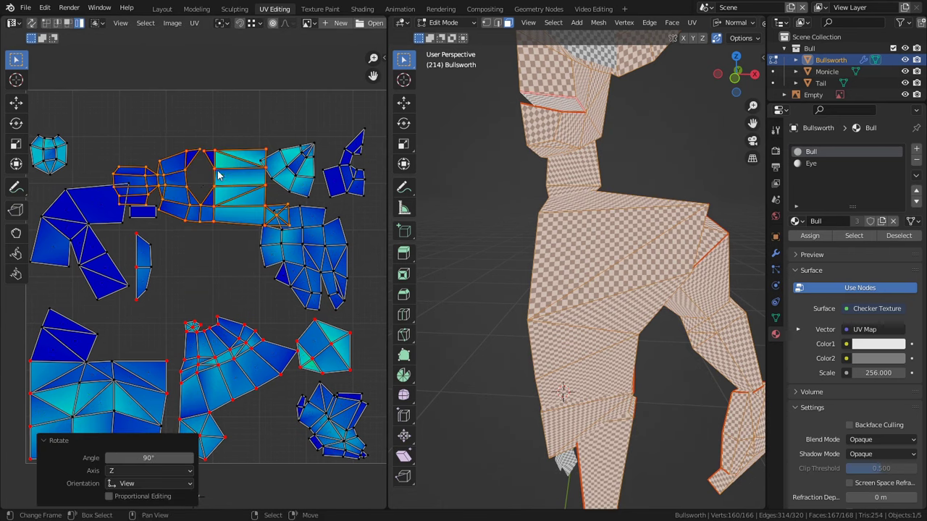
key(g)
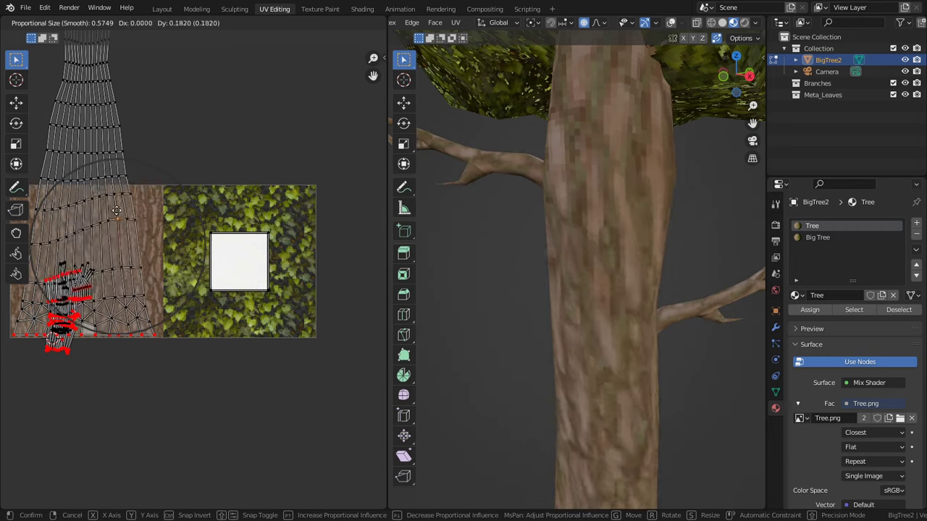
- Try a soft-falloff pull on the tree's UV vertices, then cancel it
drag(104, 262, 116, 289)
right_click(116, 290)
scroll(572, 286, down, 4)
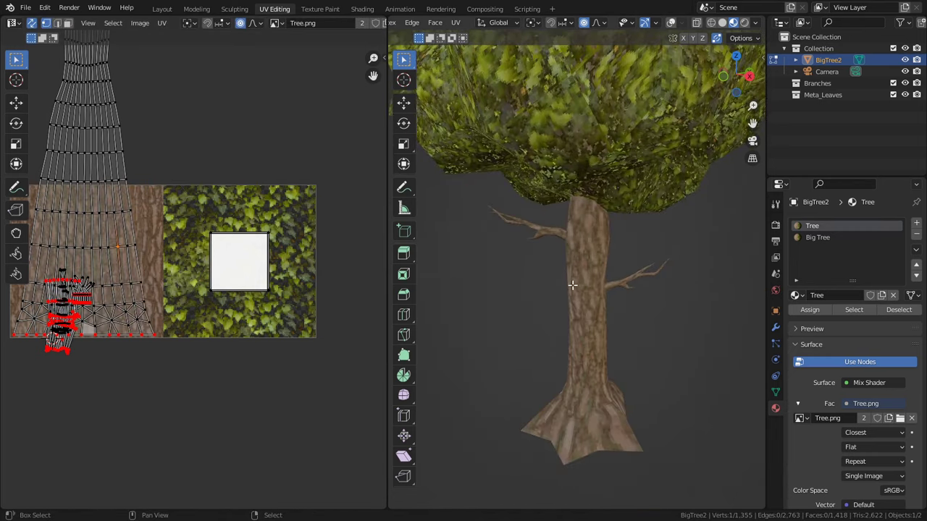
- Enable Display Stretch in the UV overlays and test several soft-falloff moves
click(273, 24)
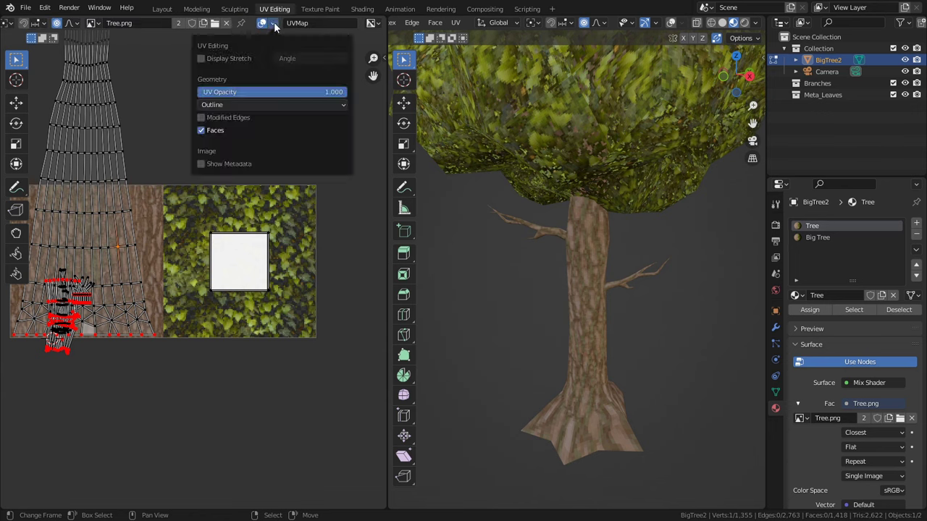
click(202, 58)
key(g)
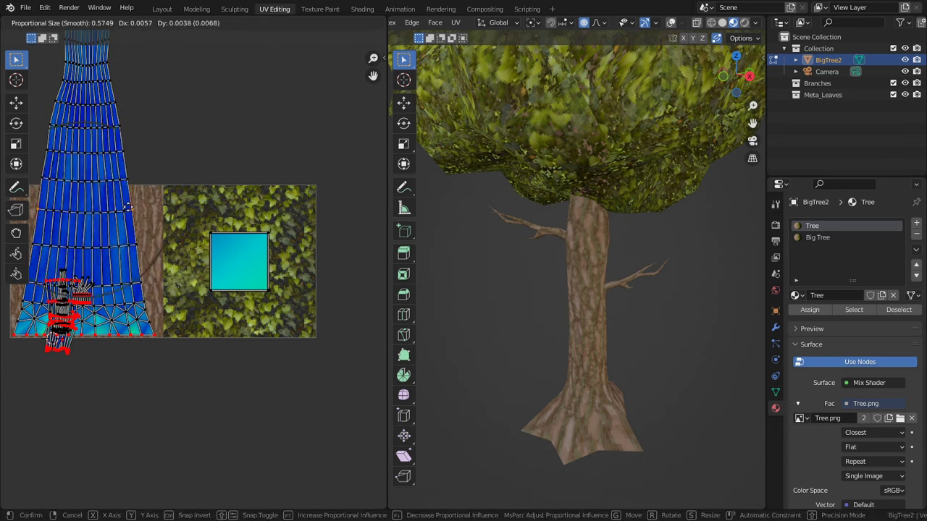
key(Escape)
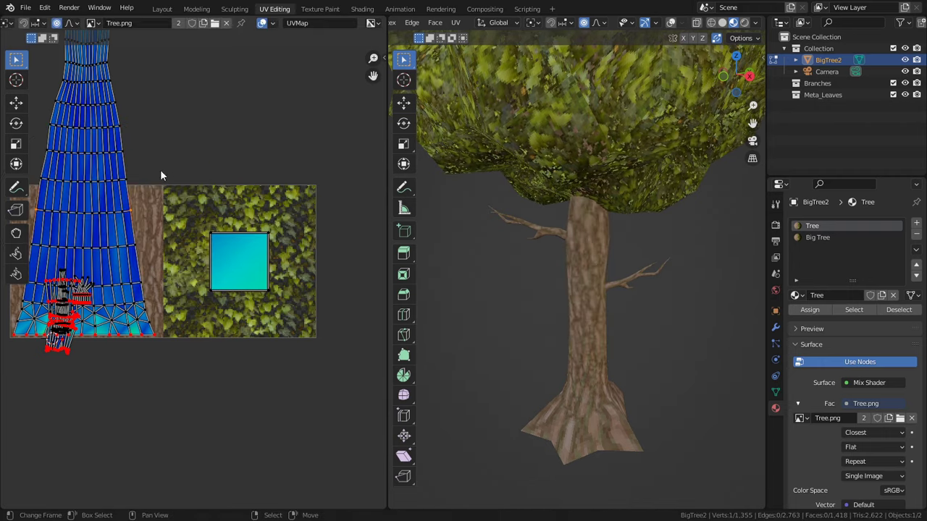
key(g)
key(Escape)
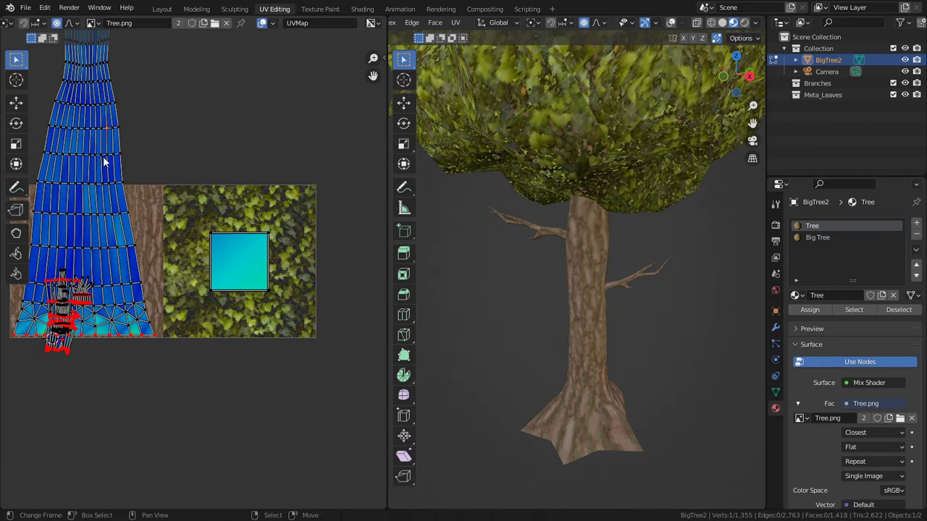
key(g)
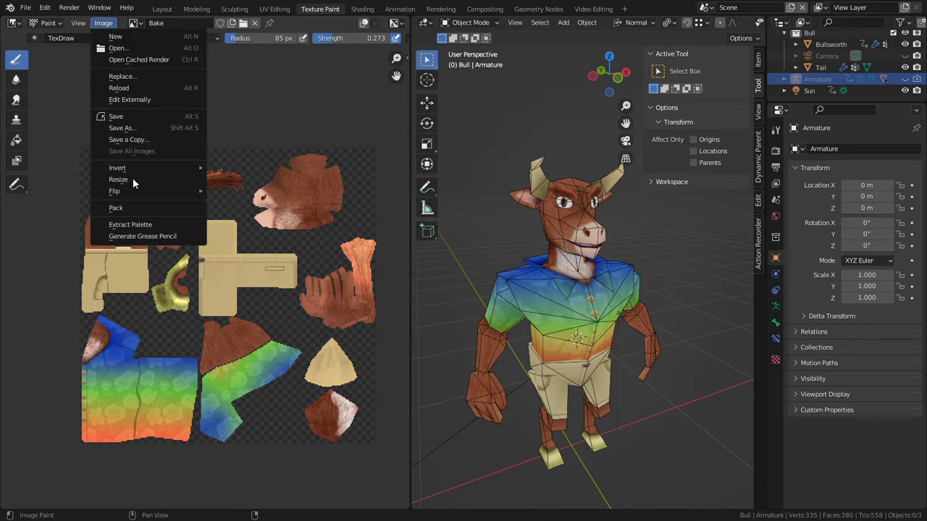
- Open the TEX_CharacterBake texture externally in GIMP and zoom the canvas
click(138, 100)
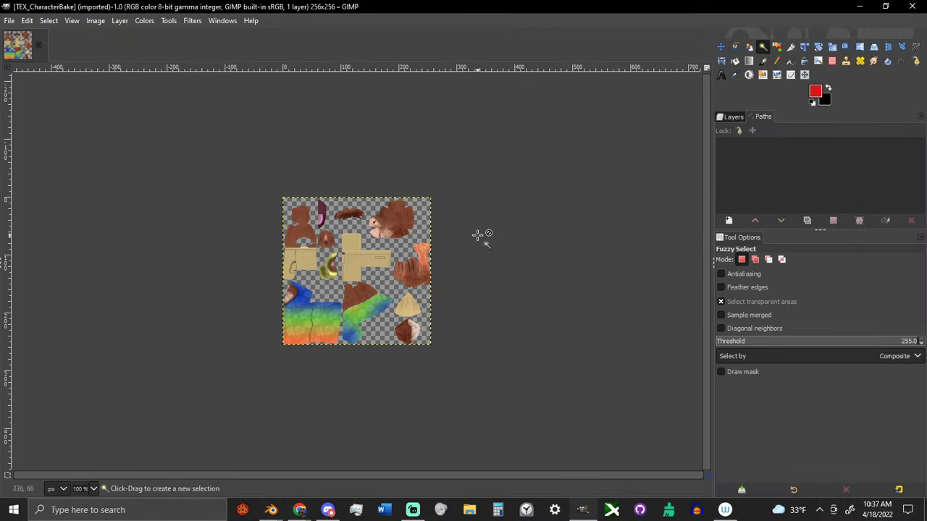
ctrl+scroll(493, 249, up, 3)
ctrl+scroll(497, 253, down, 1)
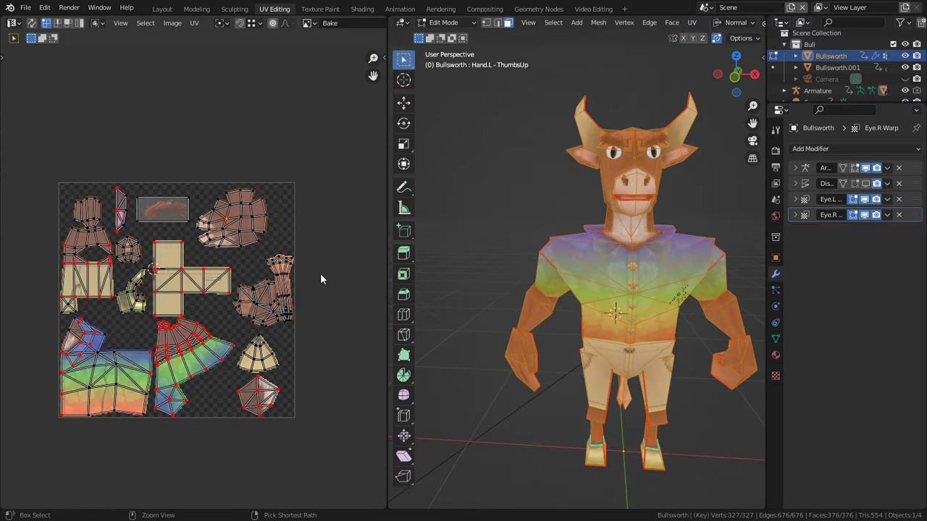
- Maximize the UV editor and pan to the bull's upper and upper-right UV islands
key(ctrl+space)
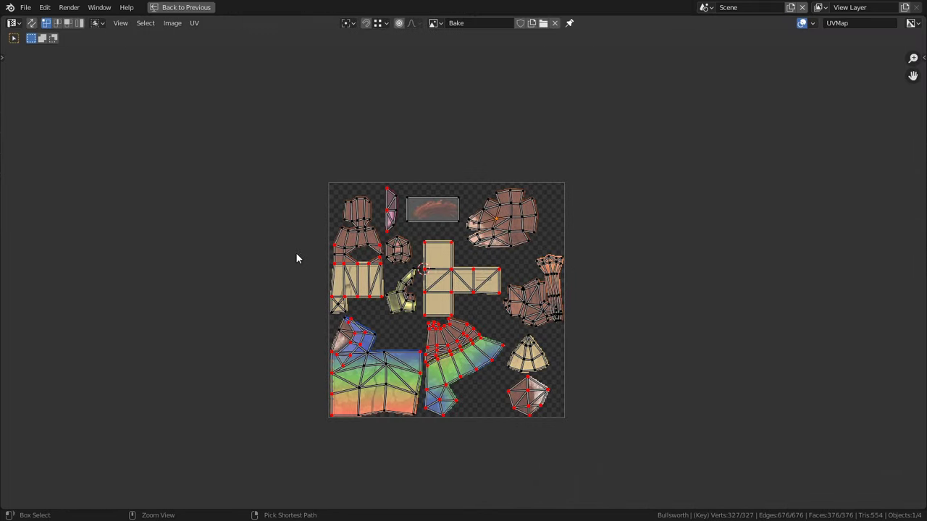
scroll(384, 289, up, 4)
middle_drag(387, 305, 369, 374)
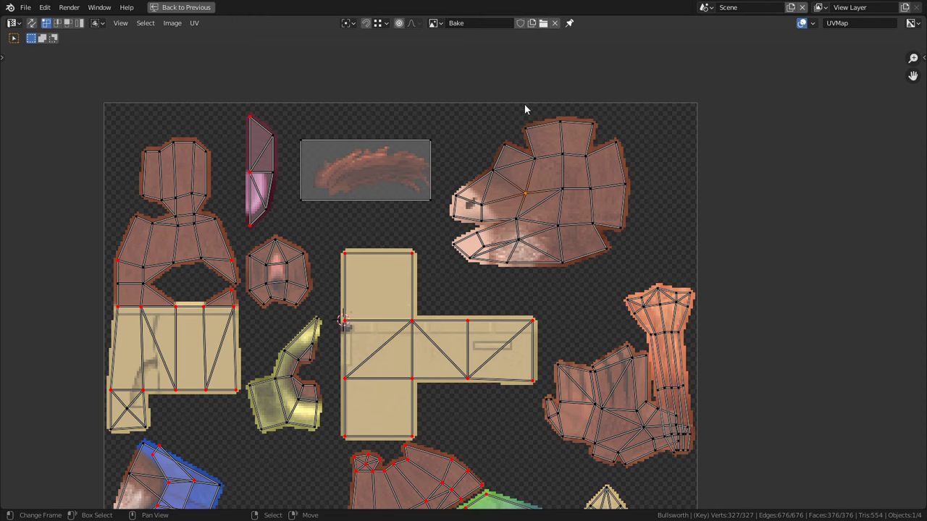
middle_drag(460, 305, 493, 127)
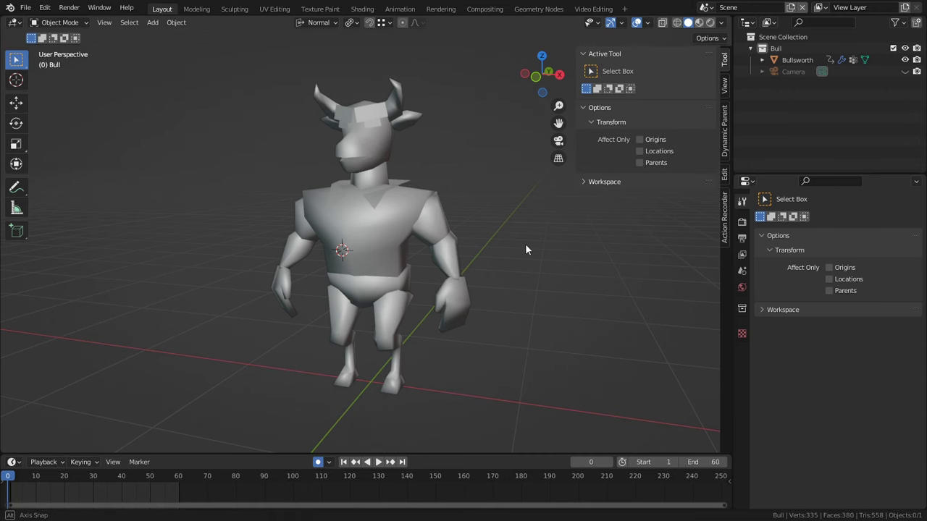
- Orbit around the bull's head and body, then tick Live Unwrap in the Tool sidebar
middle_drag(526, 246, 435, 265)
middle_drag(354, 270, 472, 254)
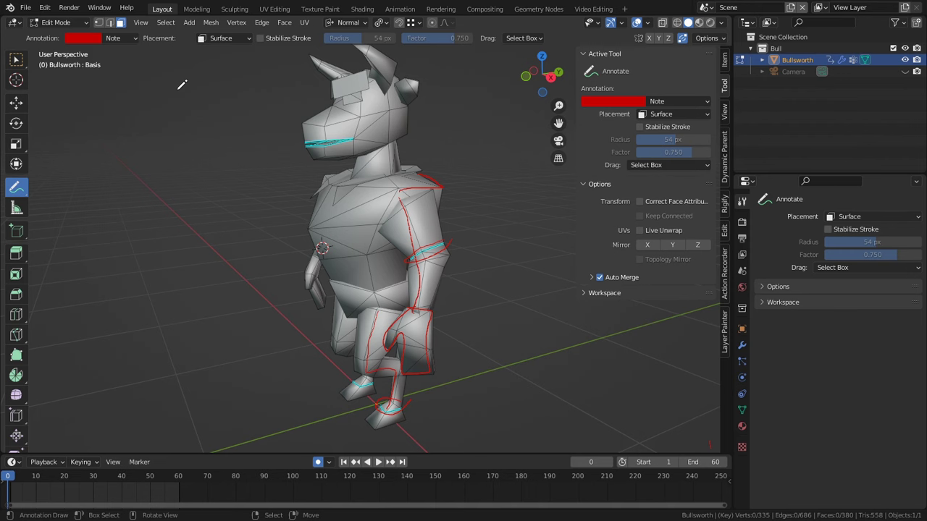
mouse_move(191, 135)
middle_down()
mouse_move(224, 157)
mouse_move(283, 157)
middle_up()
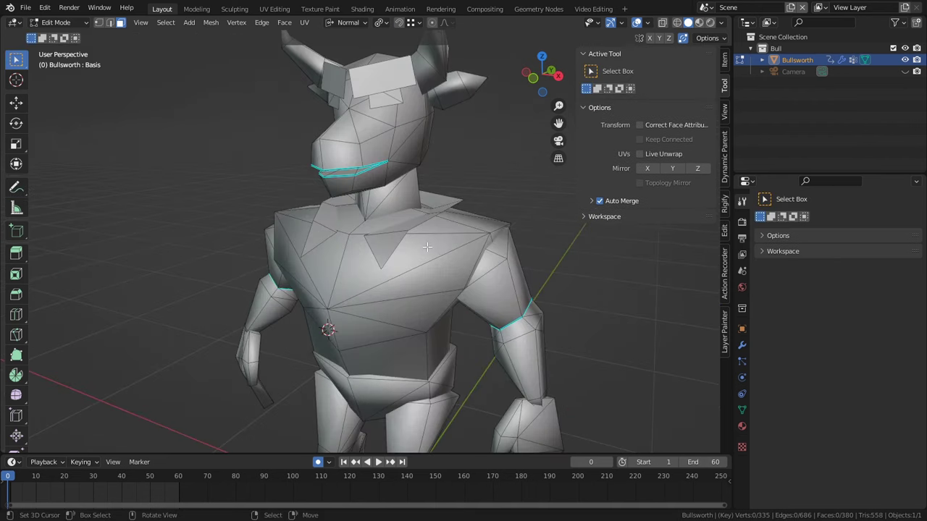
middle_drag(432, 246, 379, 285)
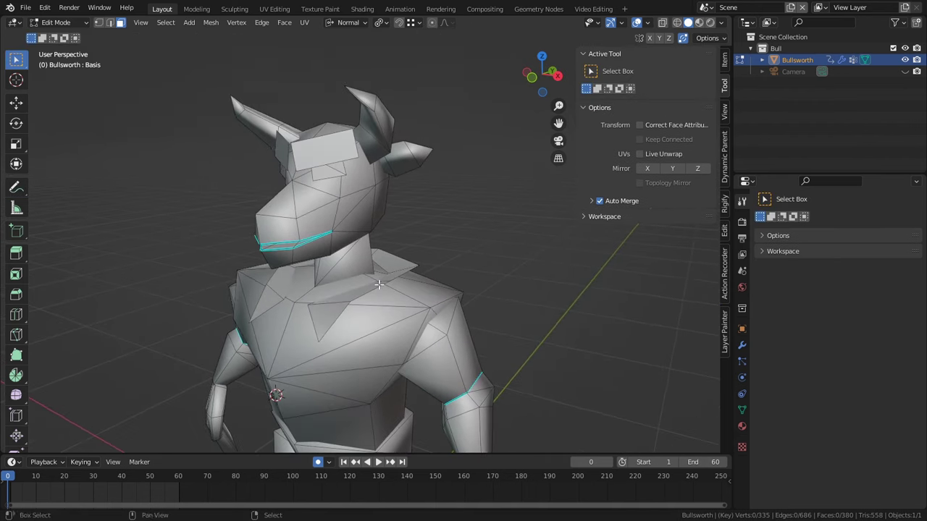
click(640, 154)
- In UV Editing, mark the bull's mouth edge loop as a seam
click(274, 8)
middle_drag(534, 198, 511, 206)
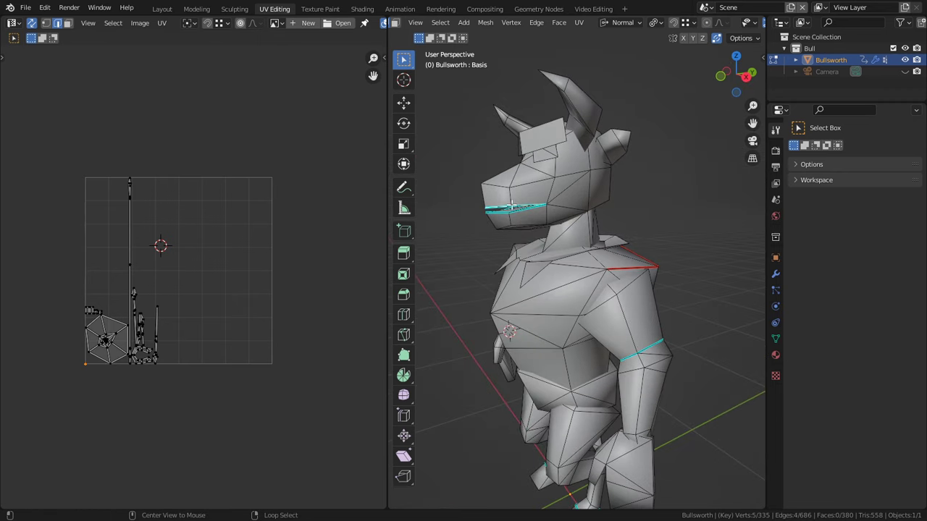
alt+click(517, 210)
key(ctrl+e)
click(517, 216)
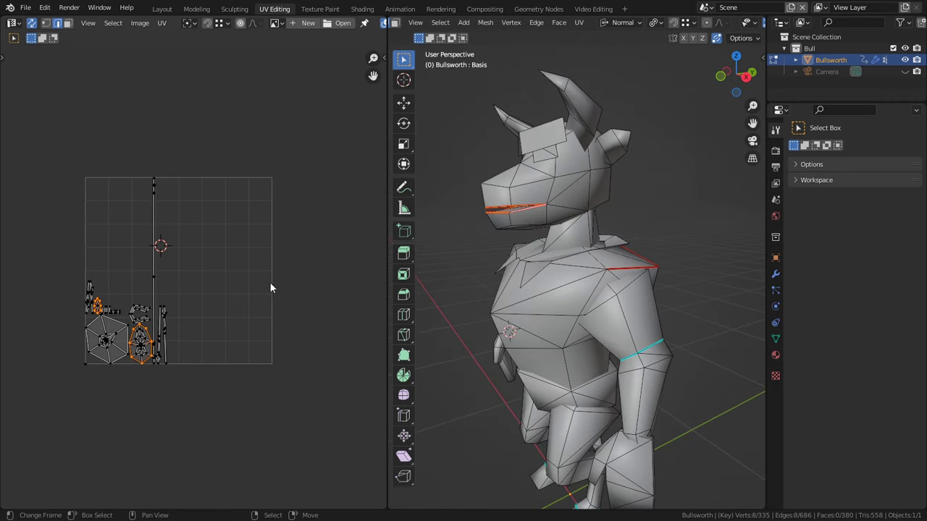
middle_drag(500, 231, 512, 226)
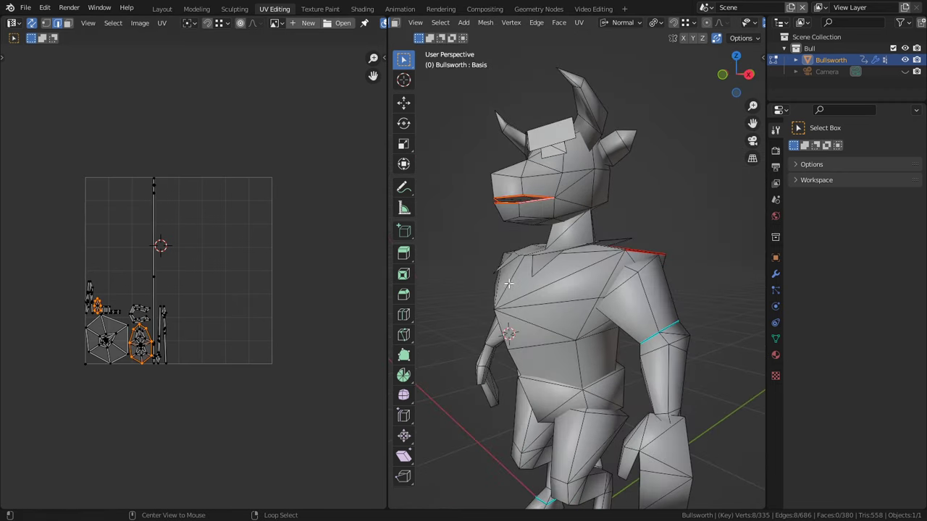
middle_drag(604, 253, 619, 252)
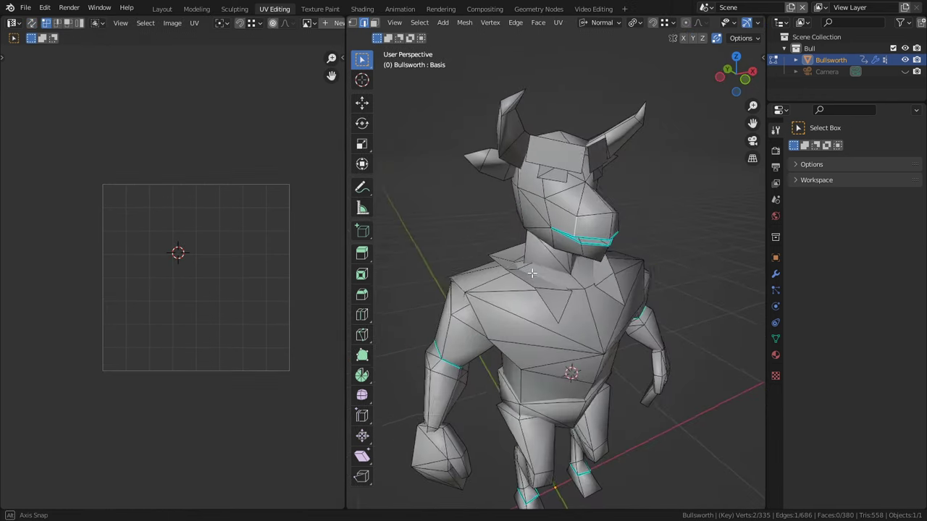
middle_drag(558, 275, 437, 271)
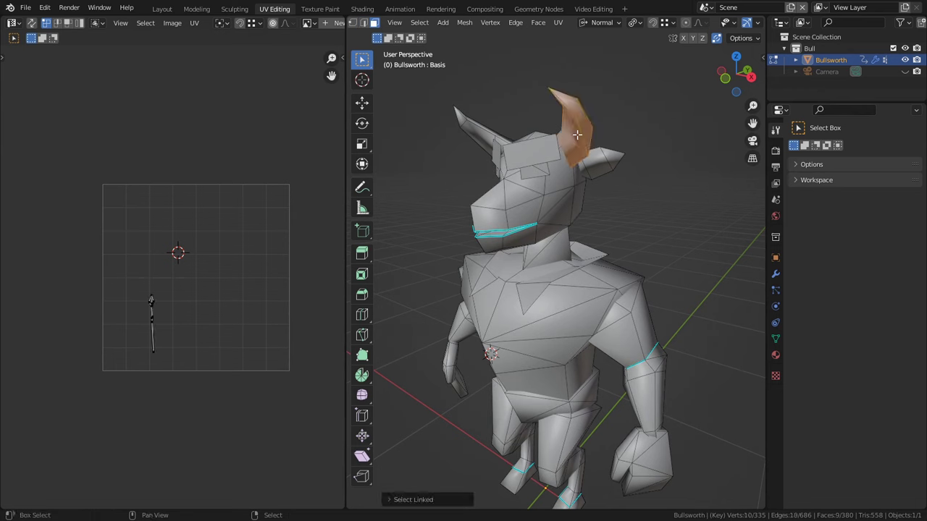
- Isolate and frame the horn, mark its selected edges as seams, and select it all
key(shift+h)
key(KP_Decimal)
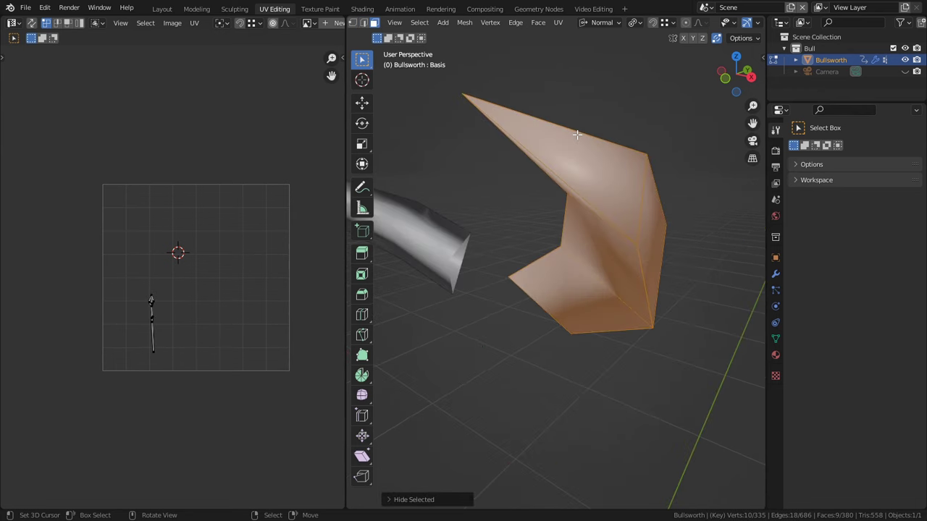
middle_drag(552, 176, 548, 252)
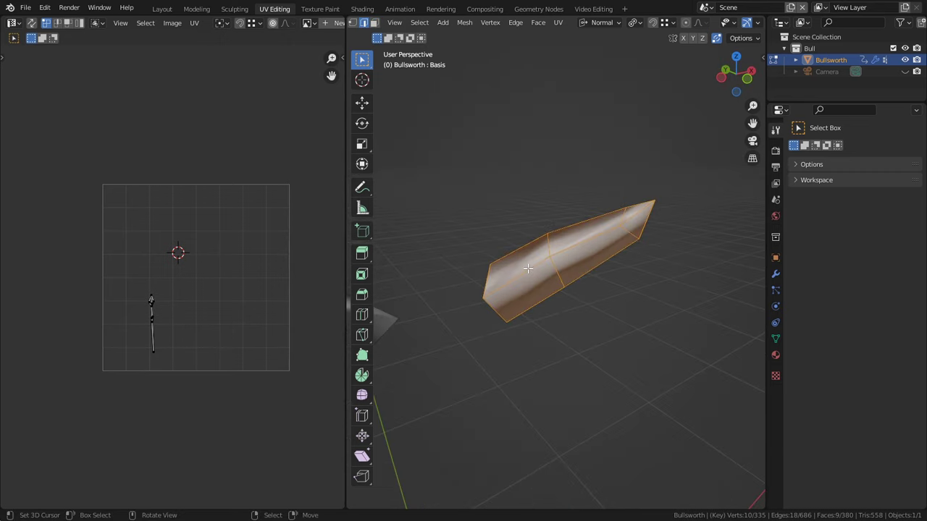
key(ctrl+e)
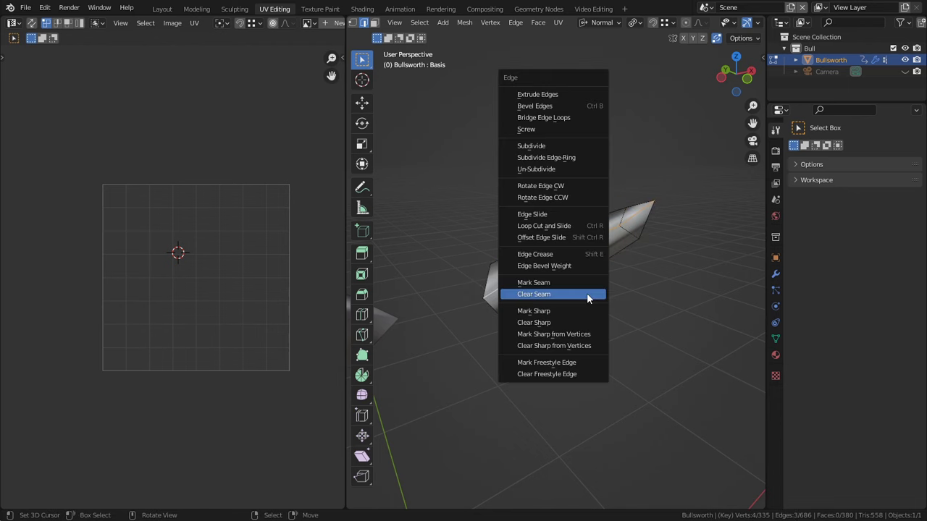
click(584, 286)
key(l)
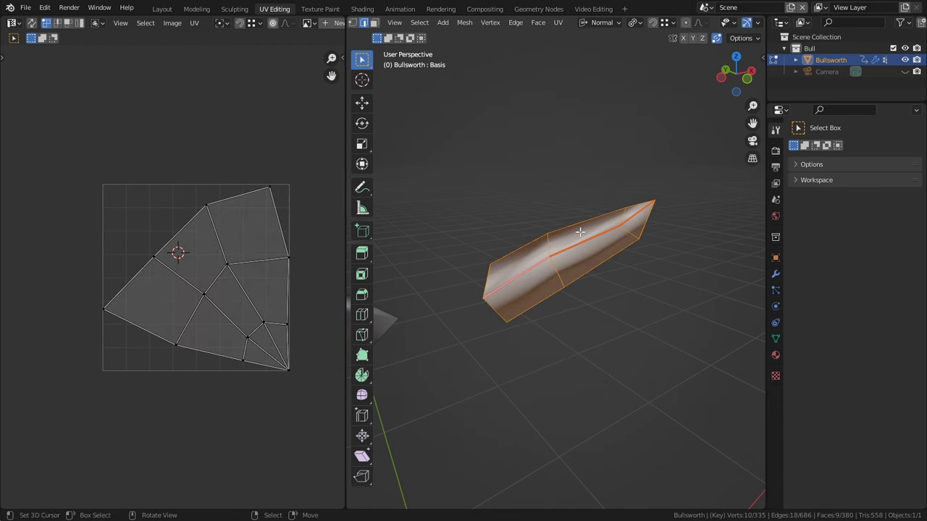
- Show UV stretch colours and mark two more horn-island edges as seams
click(255, 23)
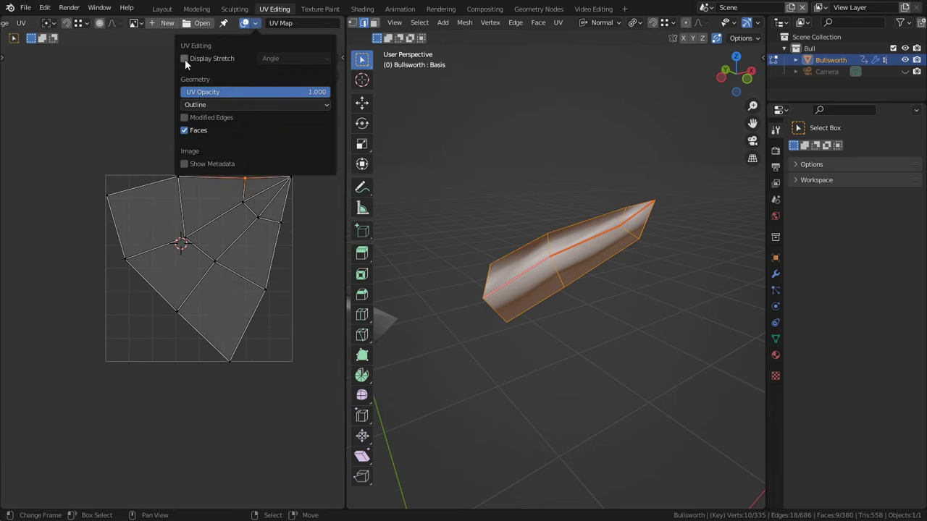
click(185, 59)
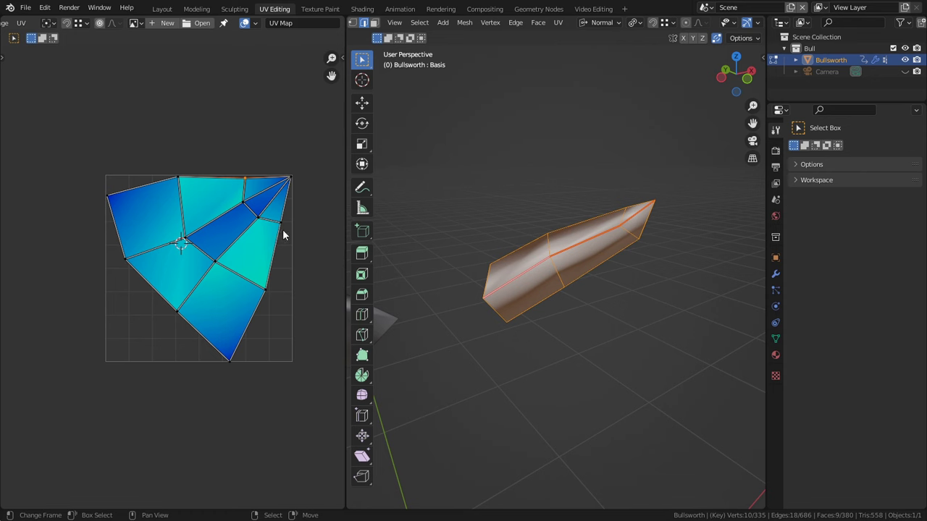
middle_drag(301, 266, 282, 259)
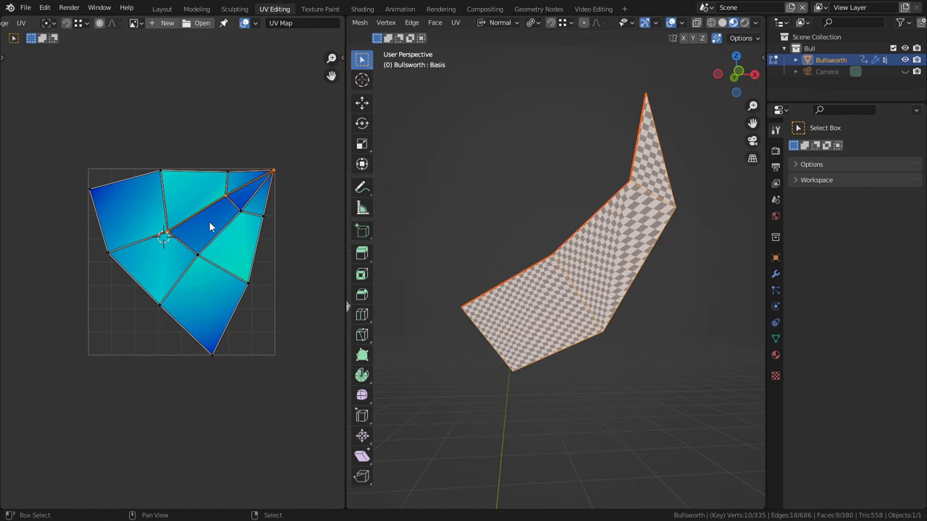
key(ctrl+e)
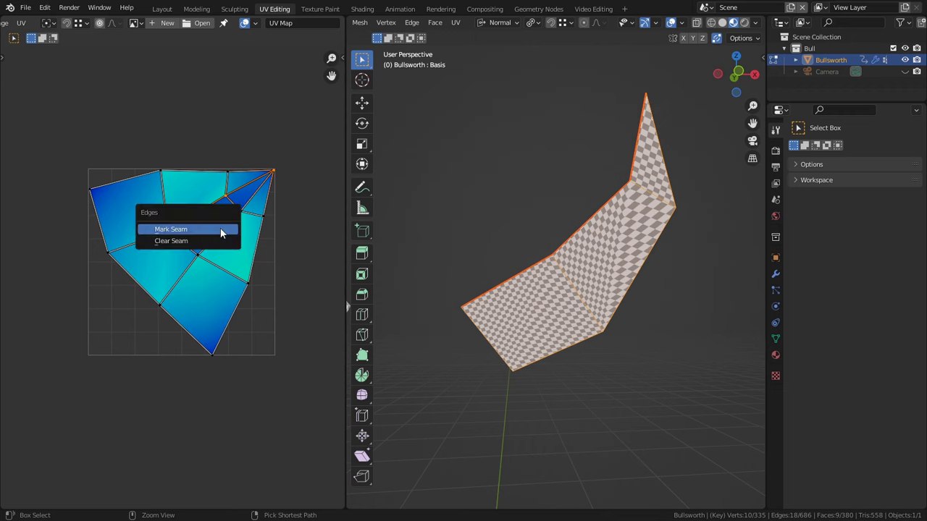
click(210, 229)
click(193, 329)
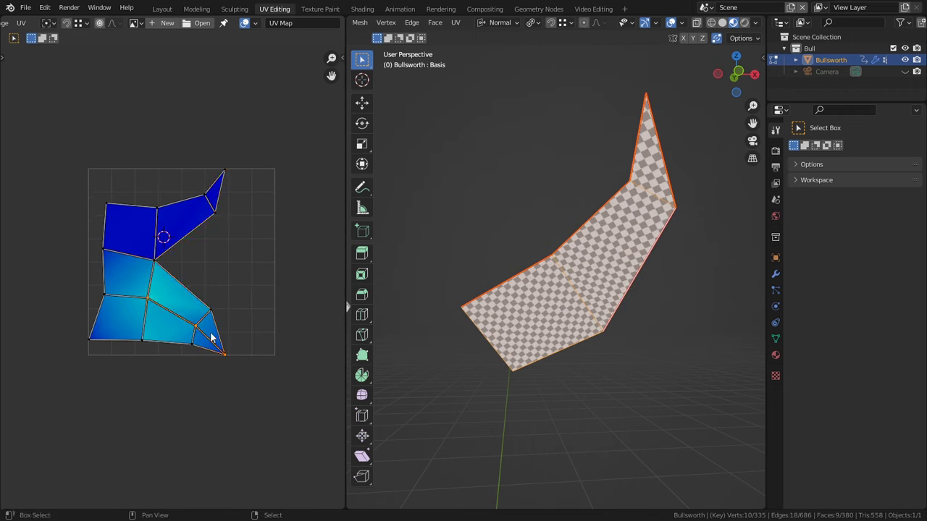
key(ctrl+e)
click(211, 334)
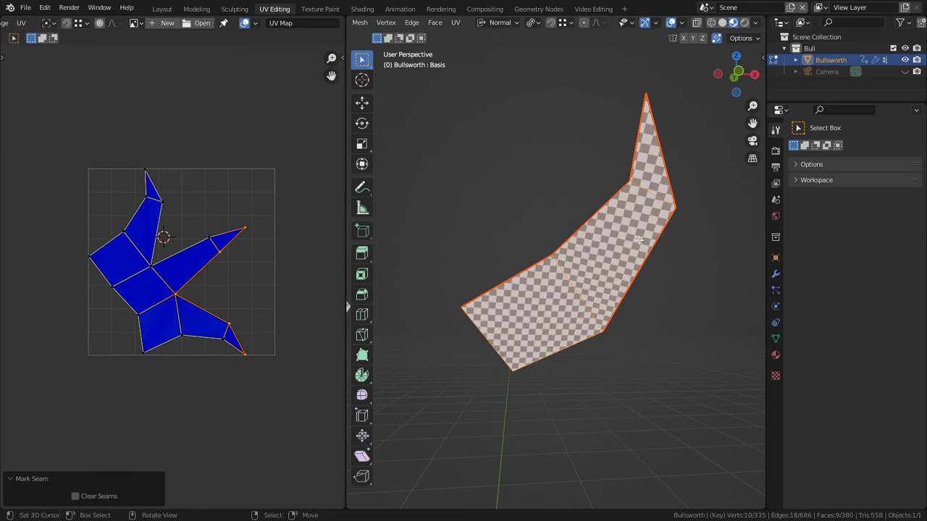
- Orbit and zoom closely around the bull mesh to review it
middle_drag(645, 239, 533, 210)
scroll(653, 161, up, 4)
middle_drag(653, 161, 620, 345)
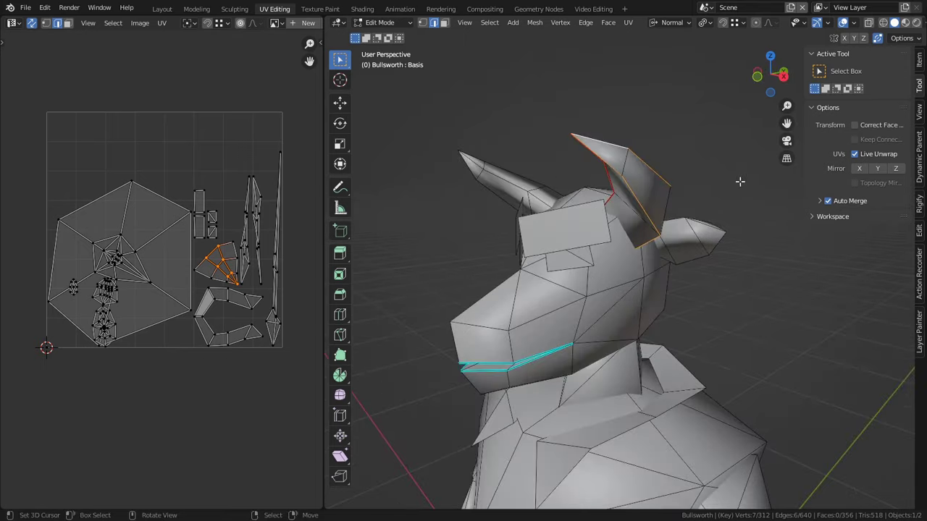
- Select the ear, hide everything else, and frame it in the view
key(l)
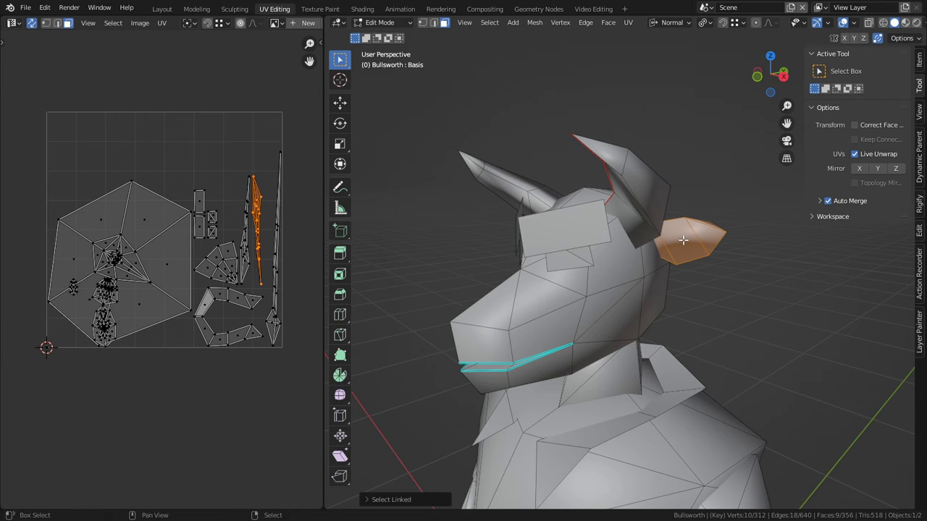
key(shift+h)
key(KP_Decimal)
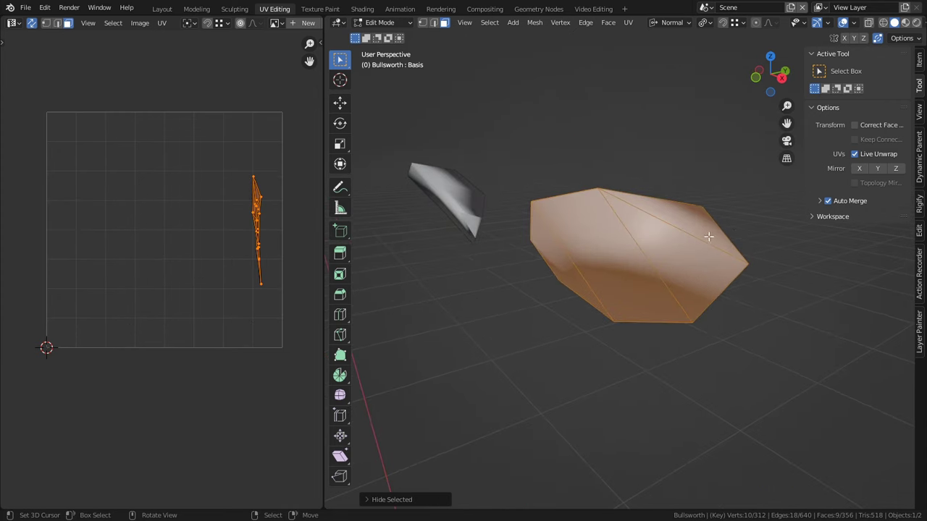
middle_drag(685, 239, 595, 184)
- Mark the ear's long middle edge as a seam using edge select
key(alt+a)
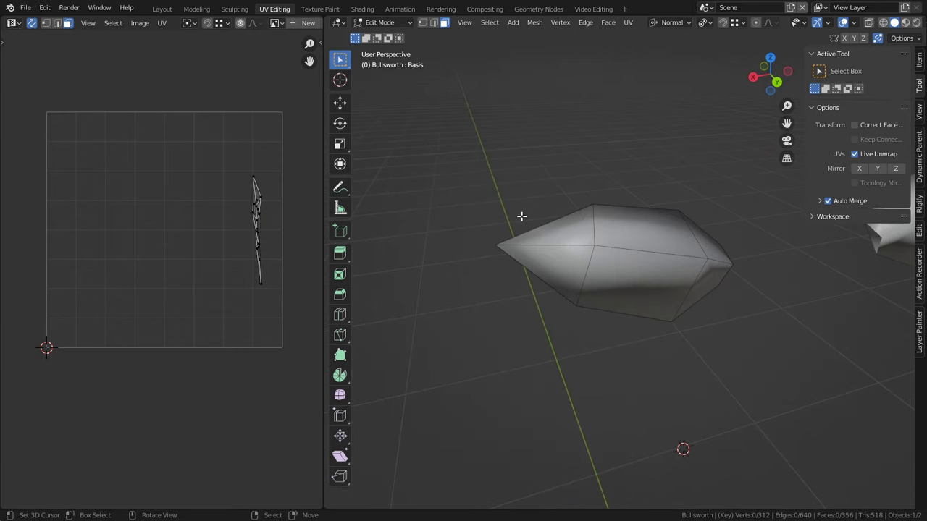
middle_drag(607, 260, 634, 250)
key(2)
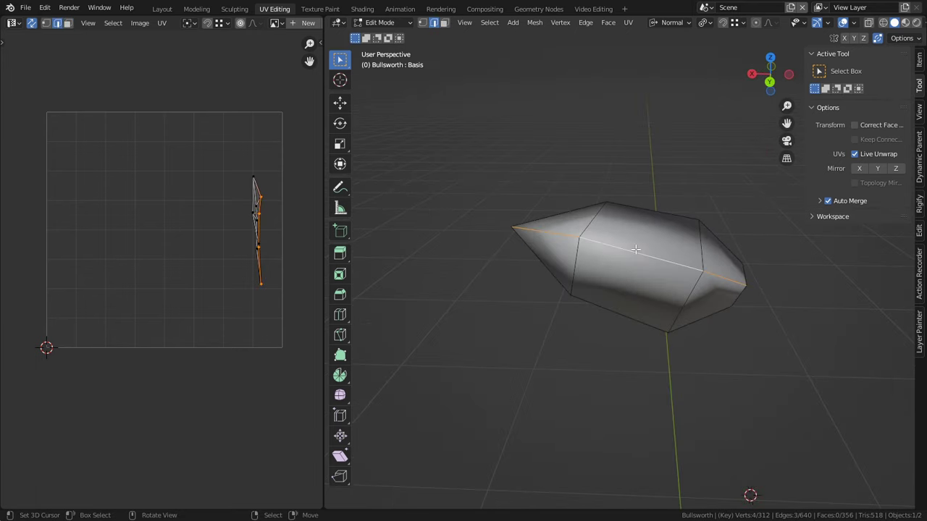
key(ctrl+e)
click(636, 236)
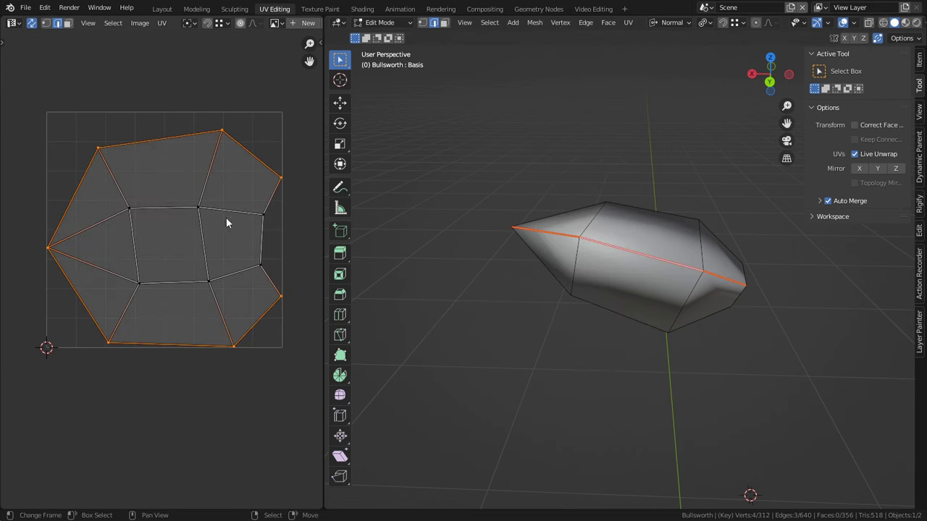
- Select the edges around the leg's knee and ankle joints
middle_drag(693, 282, 832, 344)
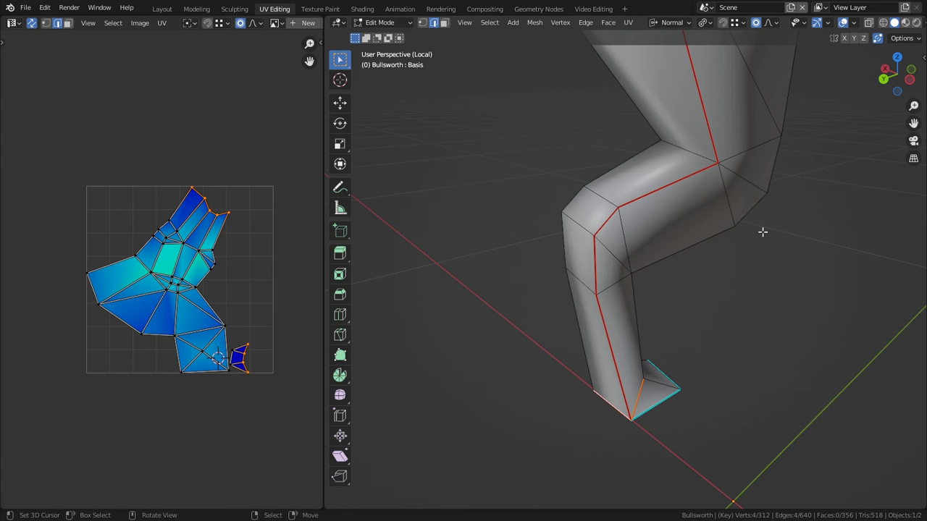
click(749, 187)
middle_drag(749, 187, 663, 180)
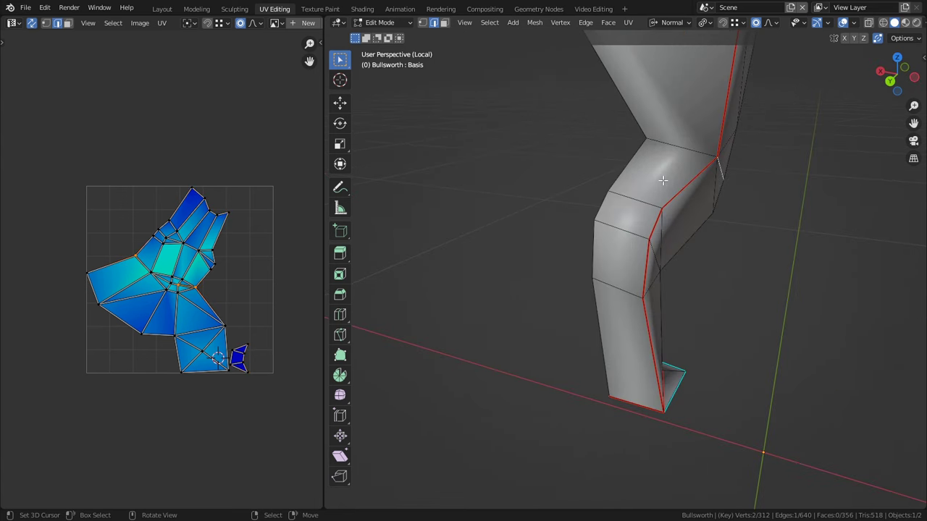
shift+click(667, 131)
middle_drag(667, 129, 635, 161)
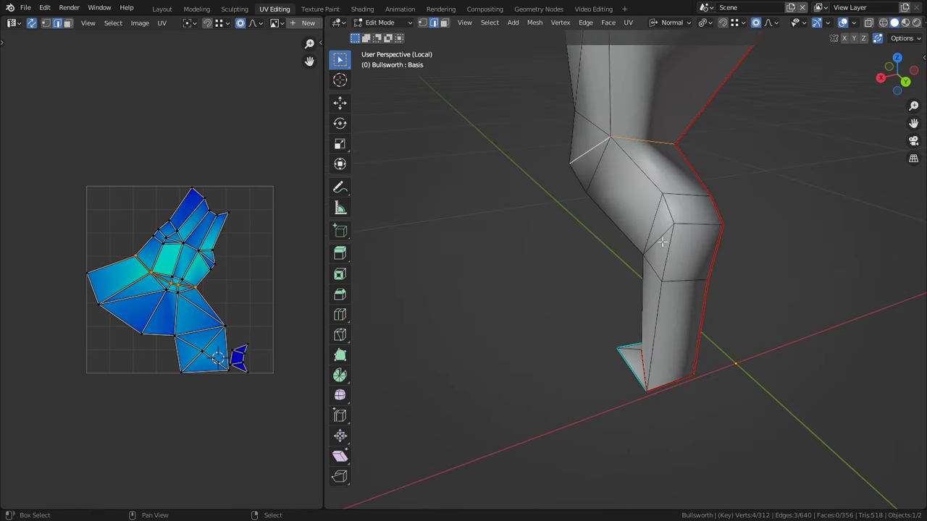
middle_drag(666, 243, 672, 225)
middle_drag(632, 260, 604, 242)
shift+click(627, 251)
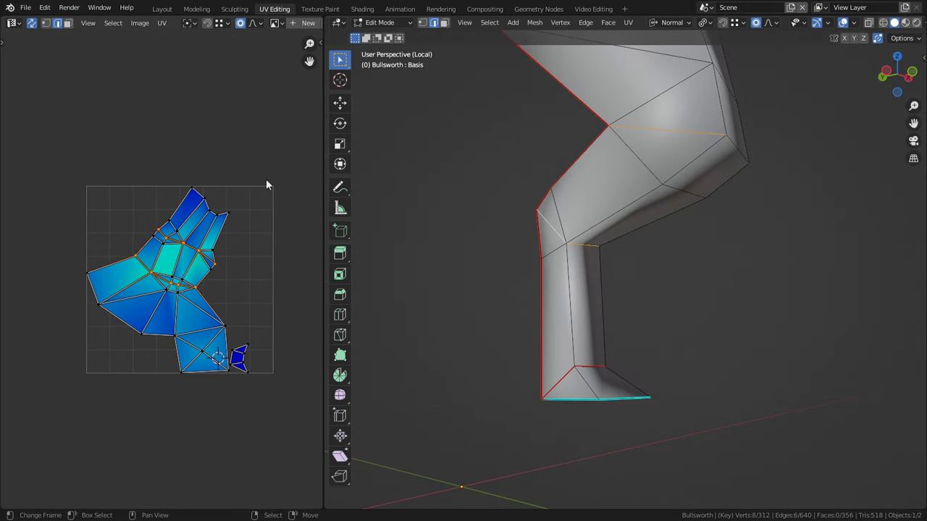
scroll(114, 364, up, 6)
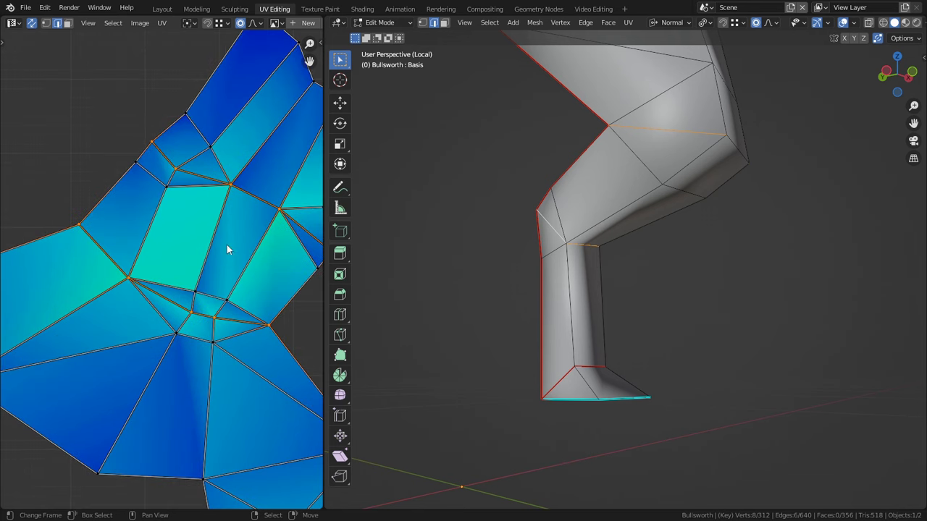
scroll(174, 124, down, 6)
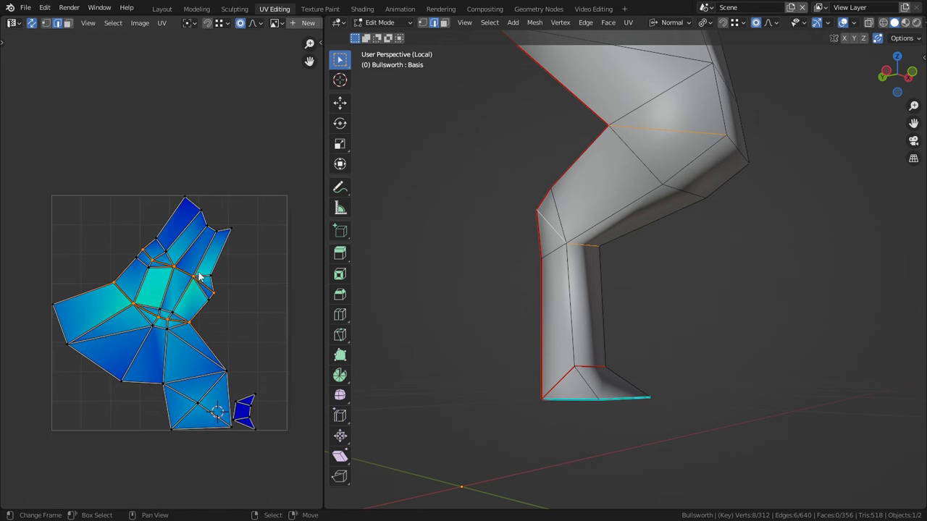
middle_drag(674, 248, 652, 239)
- Mark the selected leg edges as seams and review the resulting UV layout
key(ctrl+e)
click(510, 248)
middle_drag(170, 305, 192, 266)
scroll(188, 232, up, 3)
scroll(192, 257, down, 2)
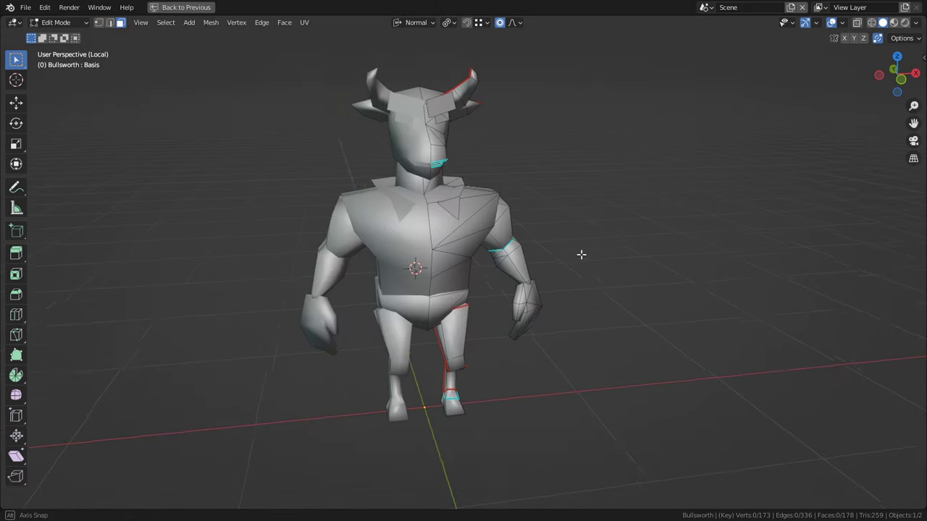
middle_drag(584, 254, 548, 248)
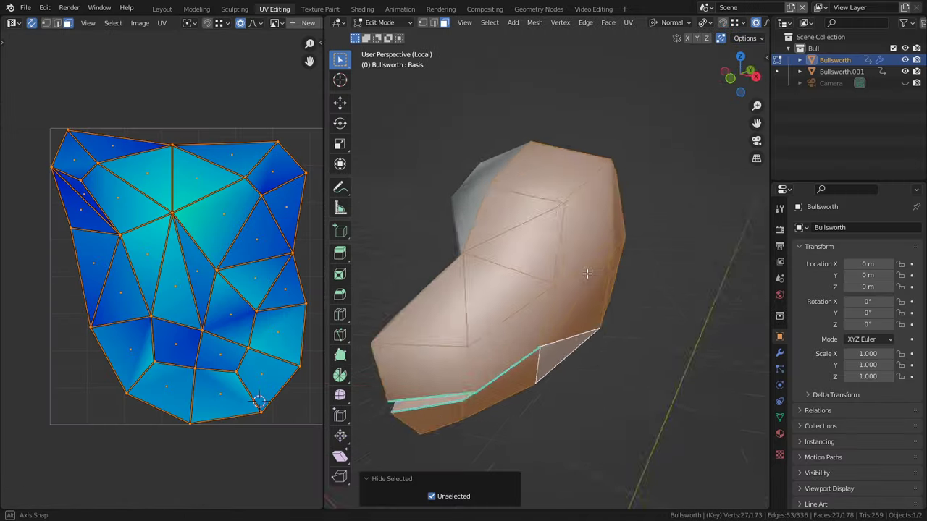
- Change the mirrored half's edit display and mark the mouth edge loop as a seam
middle_drag(587, 268, 536, 322)
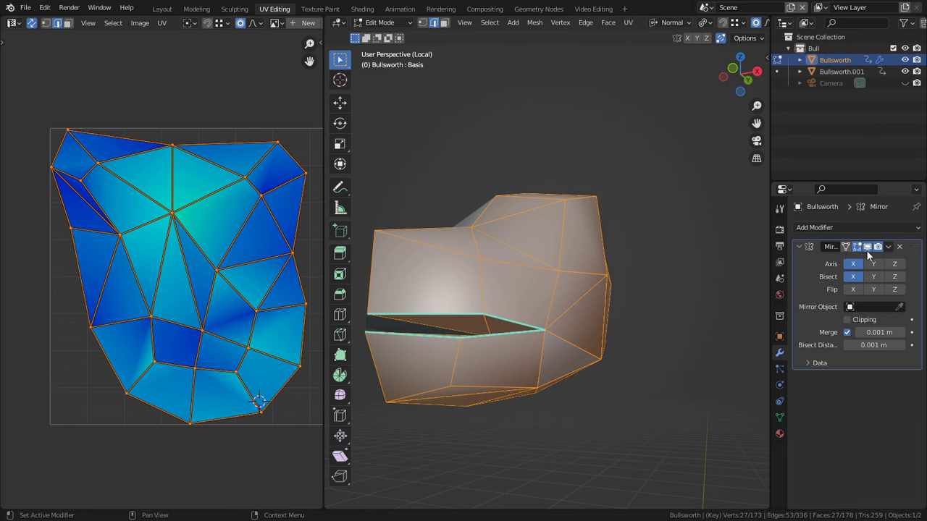
click(868, 247)
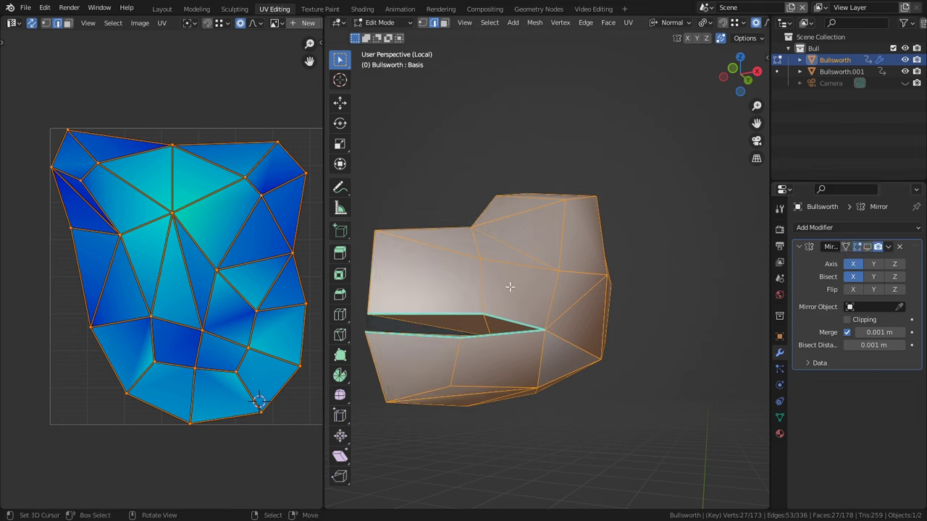
middle_drag(506, 284, 464, 329)
alt+middle_click(464, 329)
alt+click(562, 280)
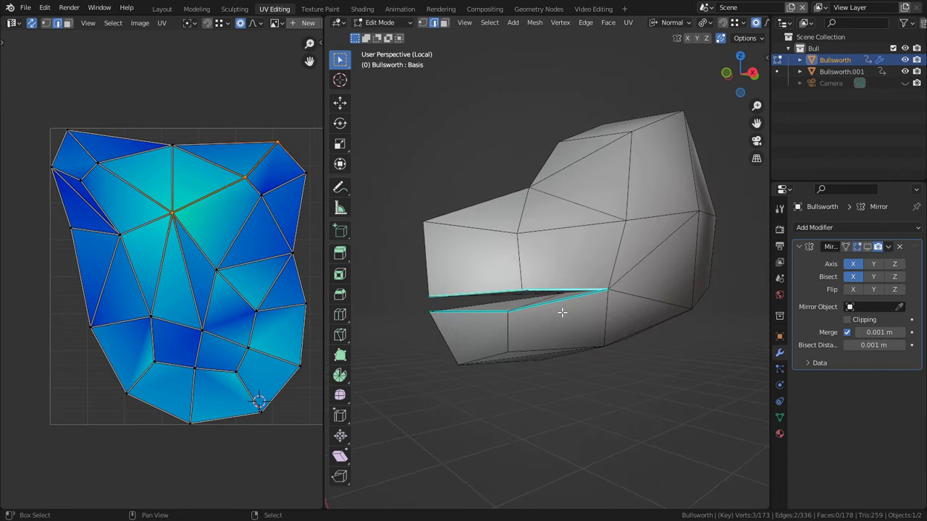
key(ctrl+e)
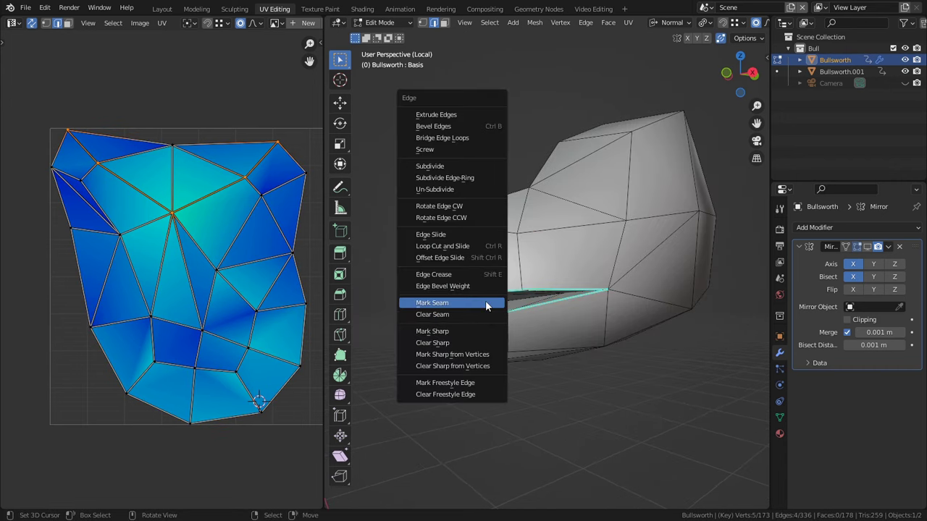
click(485, 300)
- Mark a second set of head edges as a seam, working around the head
middle_drag(382, 336, 450, 328)
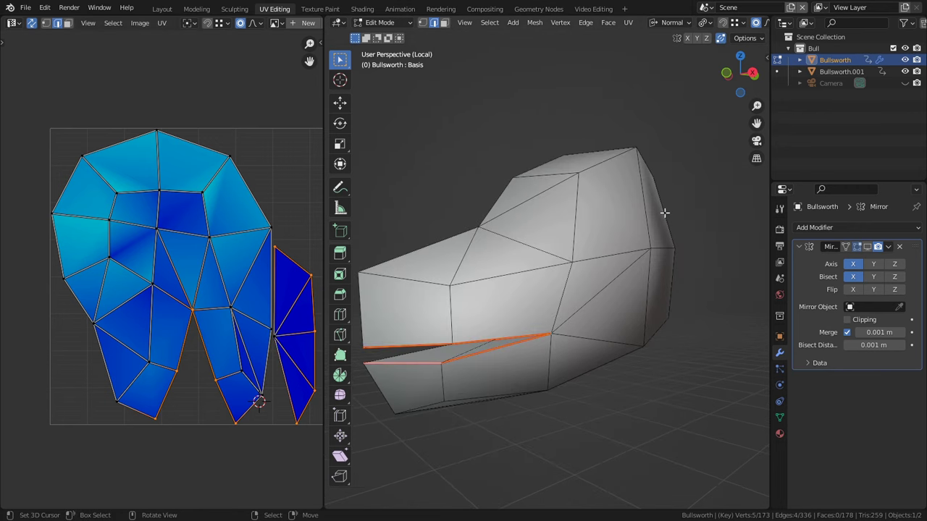
middle_drag(665, 212, 647, 206)
middle_drag(678, 164, 727, 459)
middle_drag(741, 427, 622, 360)
middle_drag(531, 333, 570, 312)
key(ctrl+e)
click(569, 310)
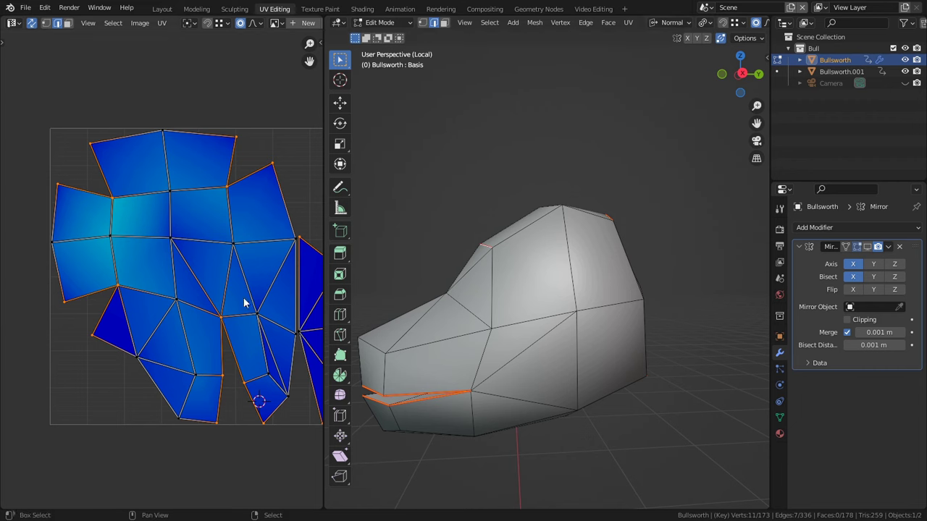
- Recentre the new UV islands and hide all unselected geometry
middle_drag(244, 304, 280, 318)
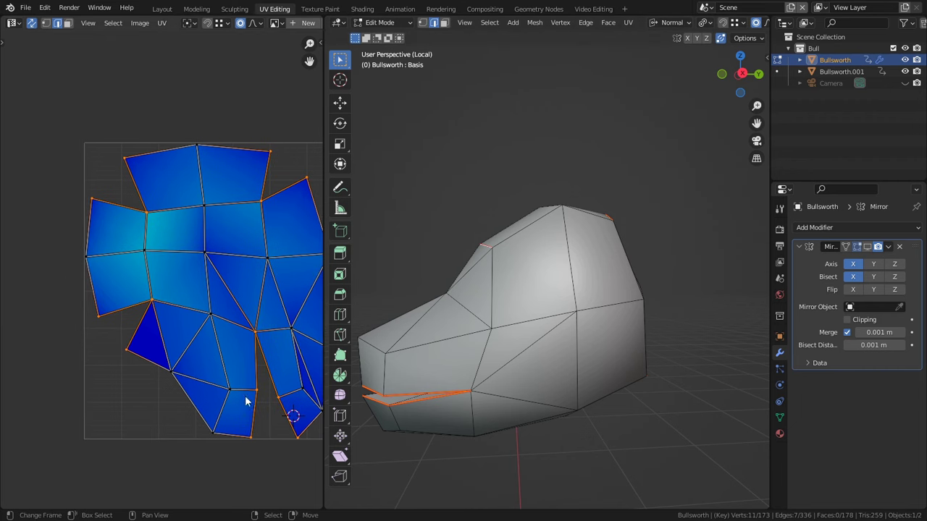
middle_drag(246, 400, 166, 380)
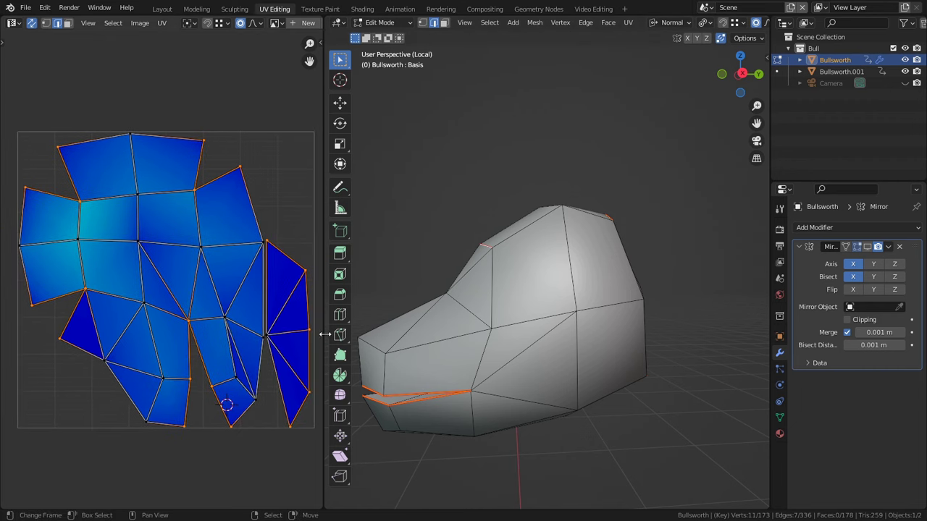
middle_drag(458, 339, 657, 338)
key(shift+h)
- Sketch an annotation guide line on the isolated part and mark the selected edges as a seam
mouse_move(610, 290)
middle_down()
mouse_move(653, 350)
mouse_move(643, 360)
mouse_move(644, 260)
mouse_move(709, 327)
middle_up()
key(d)
drag(513, 194, 519, 366)
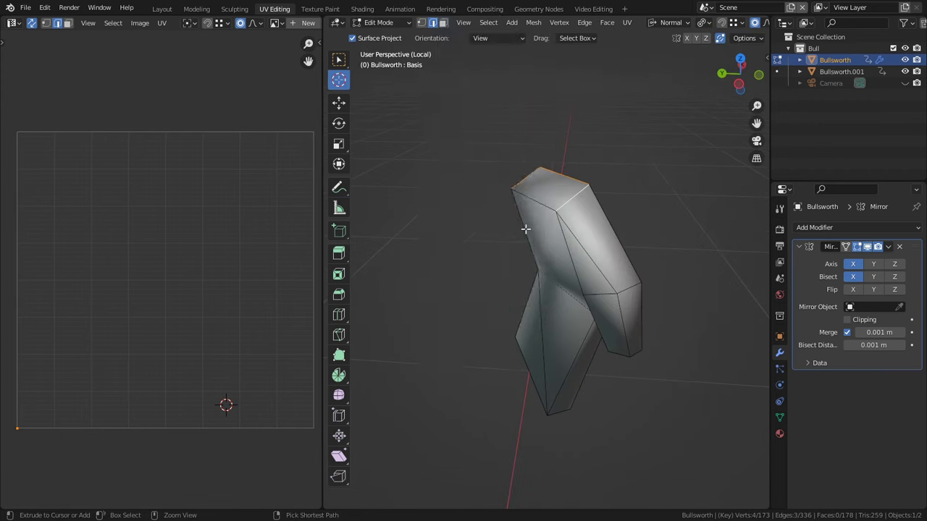
key(ctrl+e)
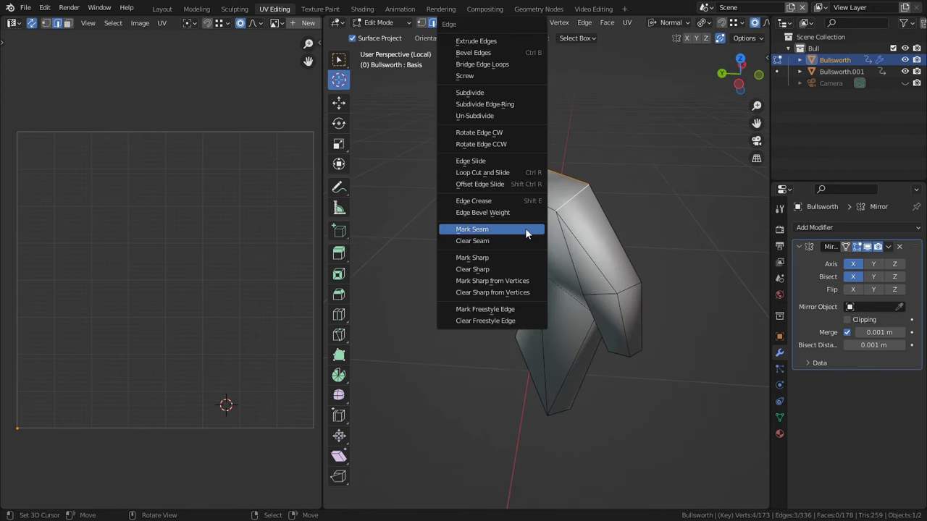
click(525, 228)
middle_drag(550, 239, 632, 286)
- Mark an edge path running along the arm and down the side as a seam
click(588, 198)
ctrl+click(644, 233)
ctrl+click(631, 286)
ctrl+click(603, 378)
key(ctrl+e)
click(456, 375)
middle_drag(693, 280, 577, 338)
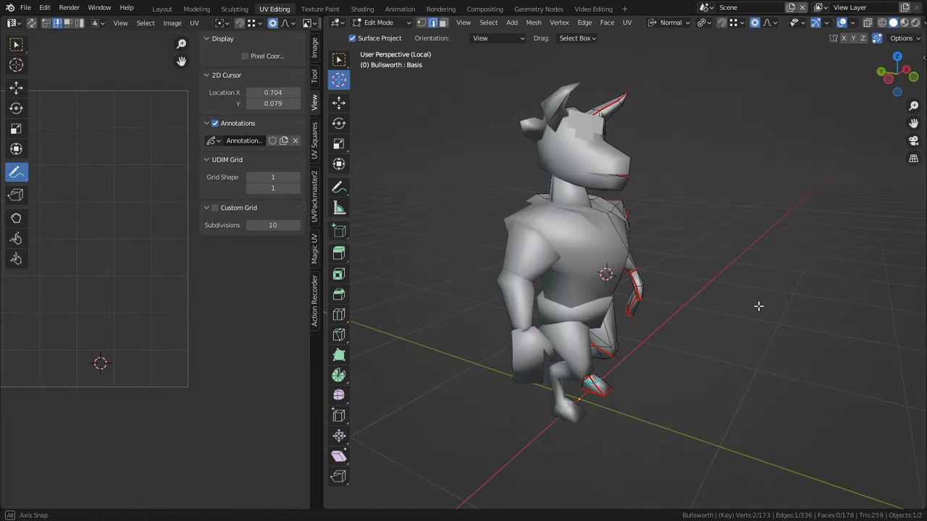
- Select the whole bull, maximize the UV editor and rotate the bottom-right island
middle_drag(758, 306, 688, 289)
key(a)
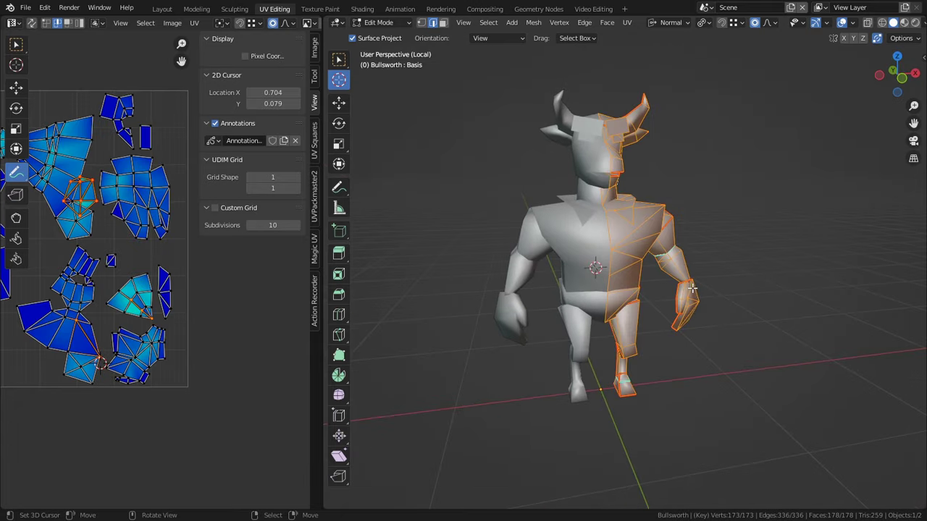
middle_drag(108, 344, 227, 378)
key(n)
key(ctrl+space)
click(678, 381)
key(r)
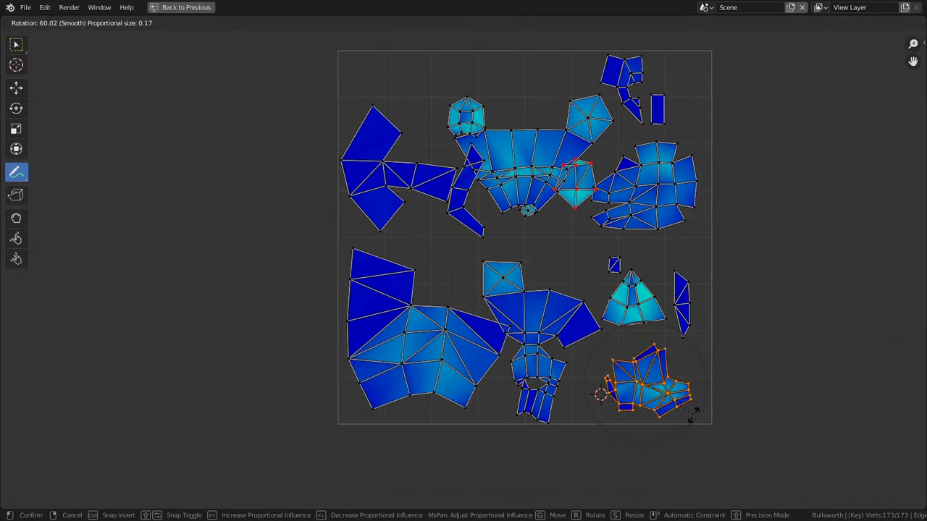
click(700, 394)
- Average all island scales and pack them into the UV square with Rotate off, 0.044 margin
key(a)
key(q)
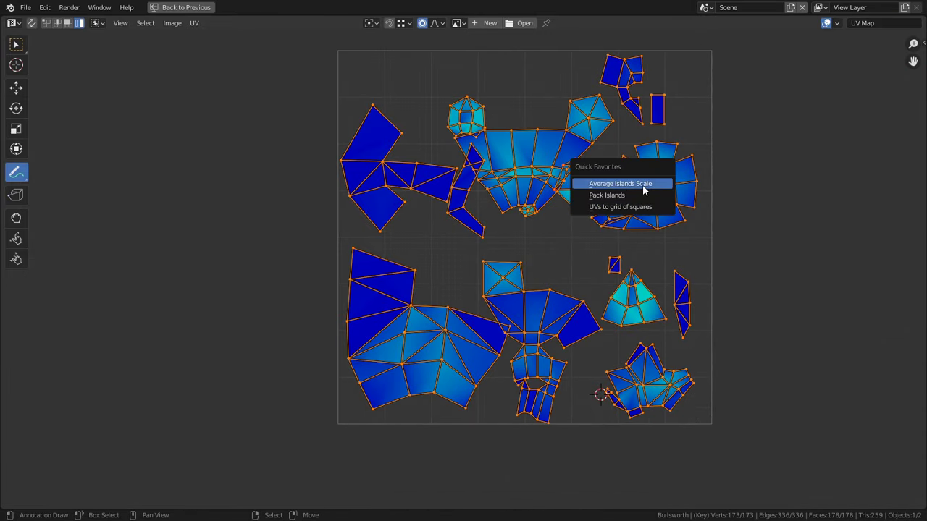
click(643, 186)
key(q)
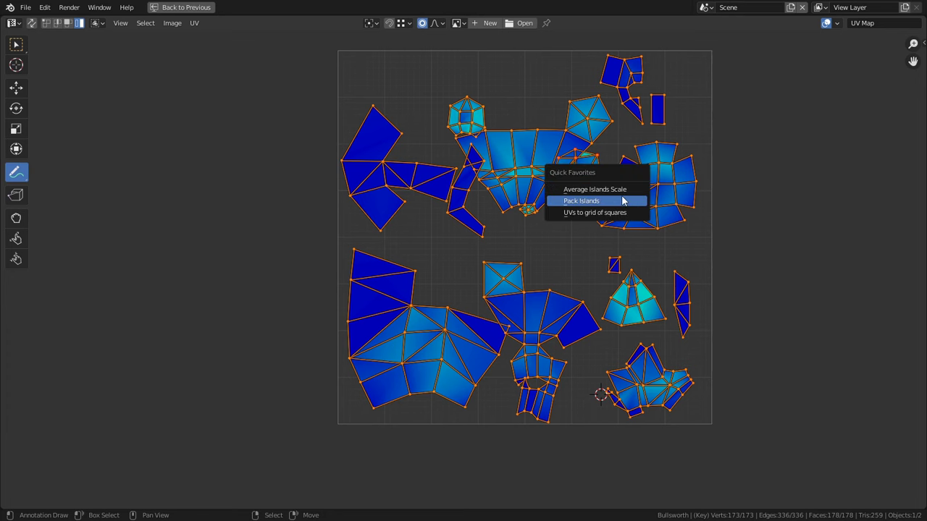
click(622, 202)
click(73, 502)
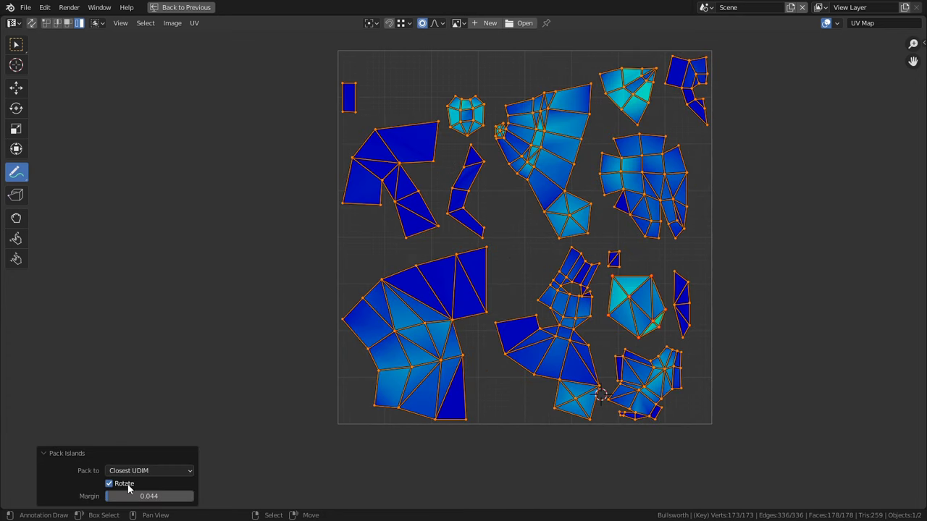
click(110, 484)
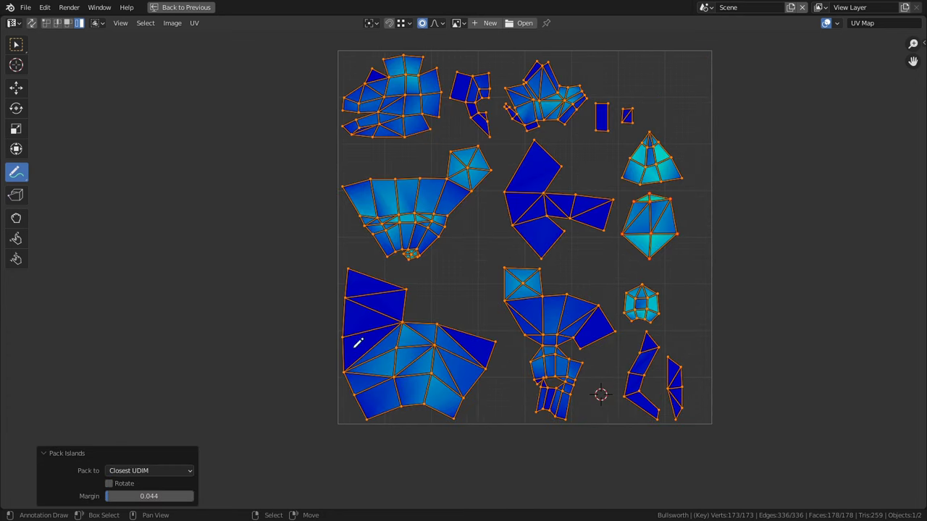
middle_drag(566, 339, 518, 346)
scroll(524, 335, down, 1)
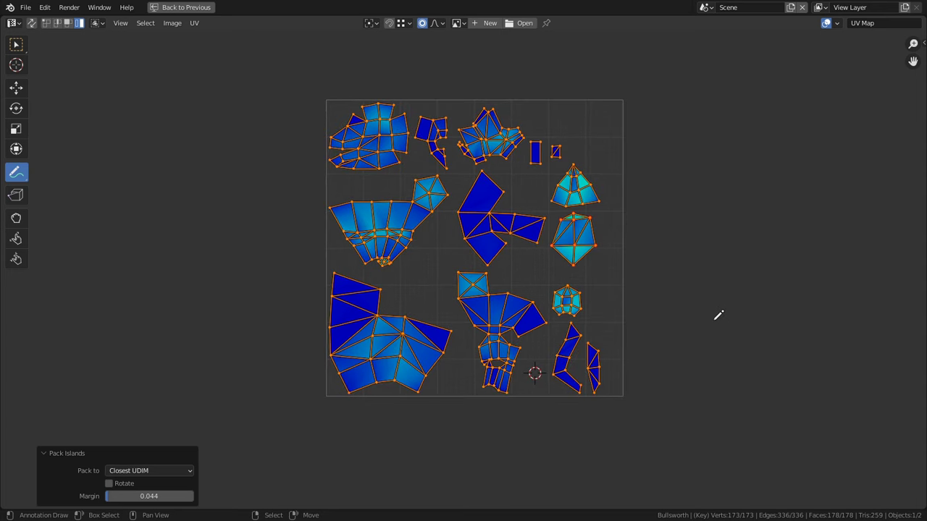
- Square up the island's top quad by moving its corner vertices with proportional editing
middle_drag(650, 379, 676, 336)
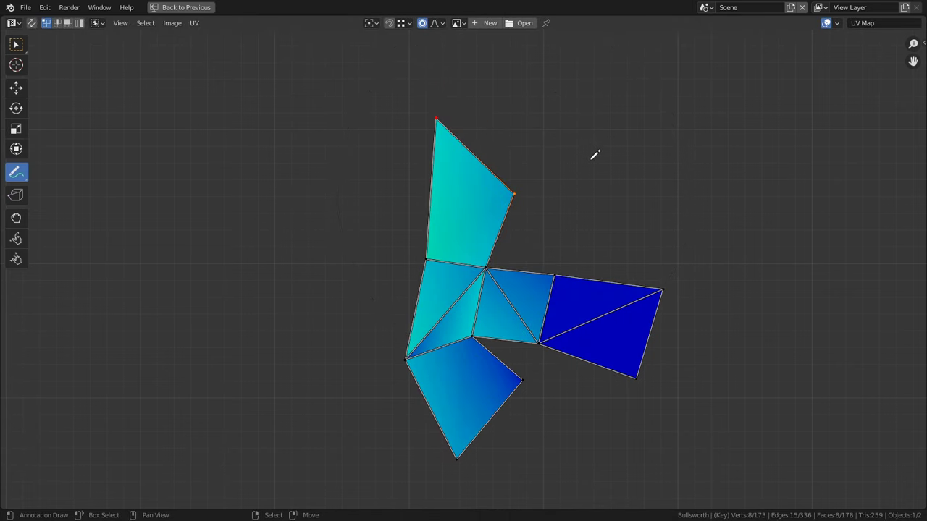
key(g)
scroll(601, 97, up, 3)
click(606, 73)
click(474, 270)
key(g)
click(542, 243)
click(437, 253)
key(g)
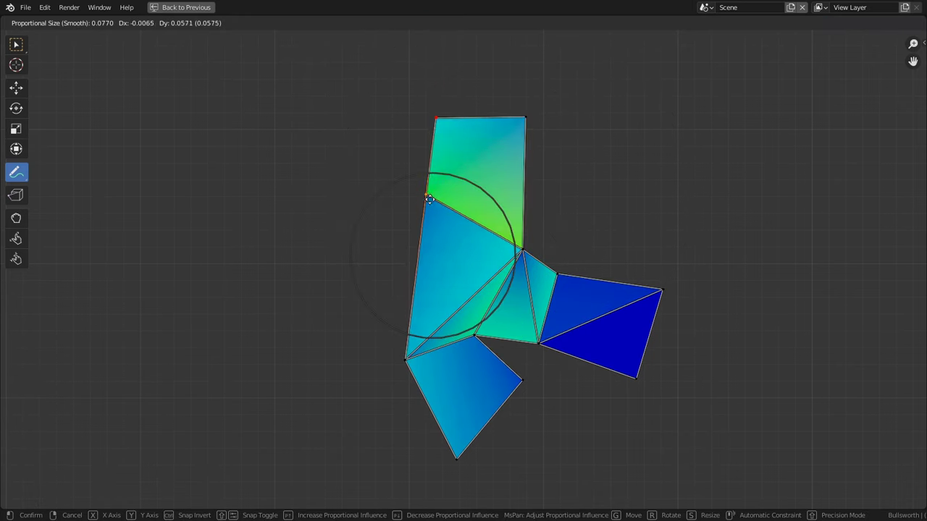
click(444, 222)
click(548, 238)
key(g)
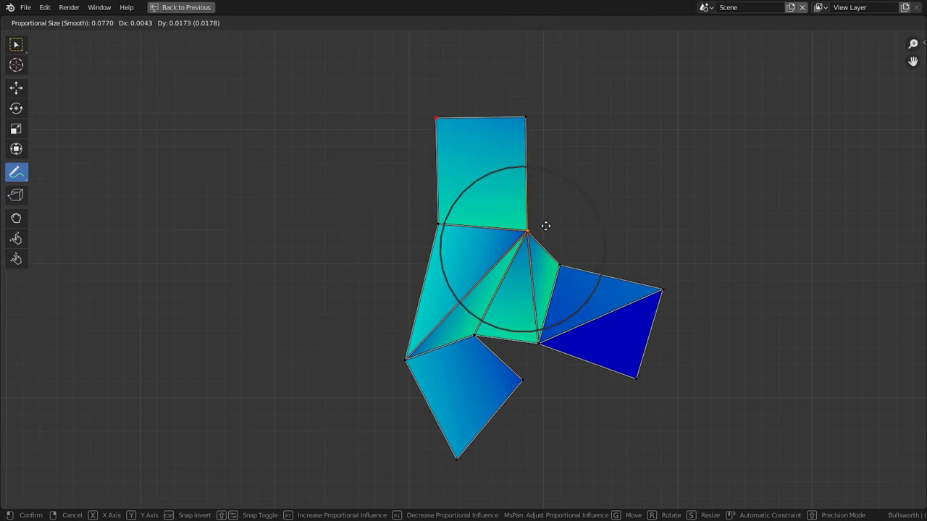
click(554, 215)
- Pin those vertices, re-unwrap the island around them and nudge a vertex with soft falloff
key(p)
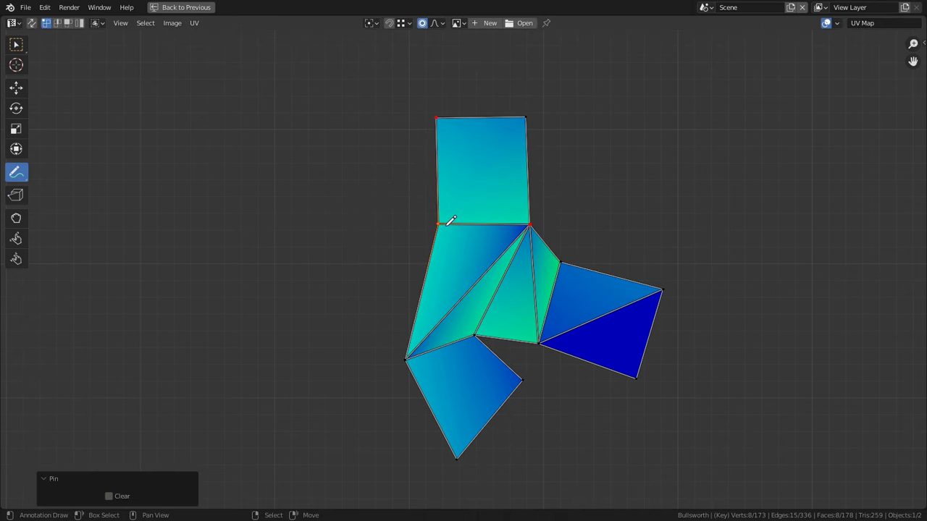
key(a)
key(u)
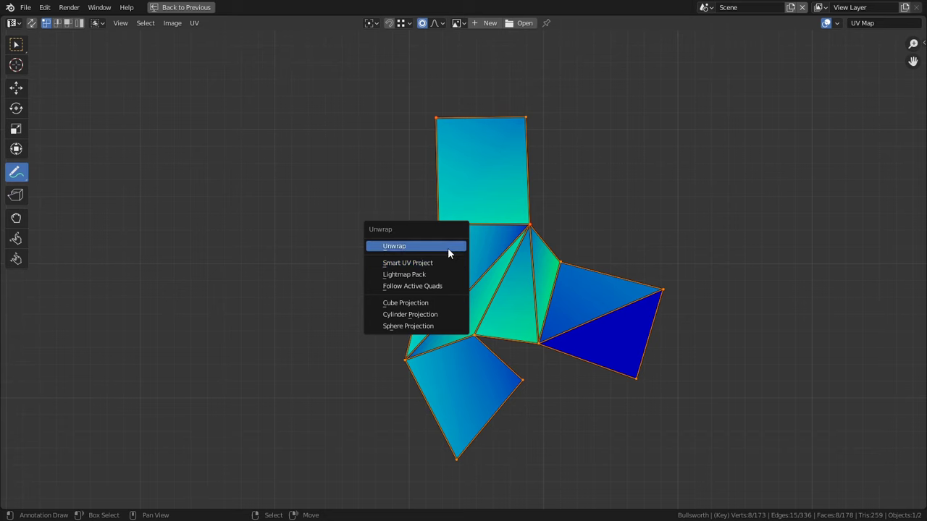
click(453, 245)
key(2)
right_click(505, 226)
key(g)
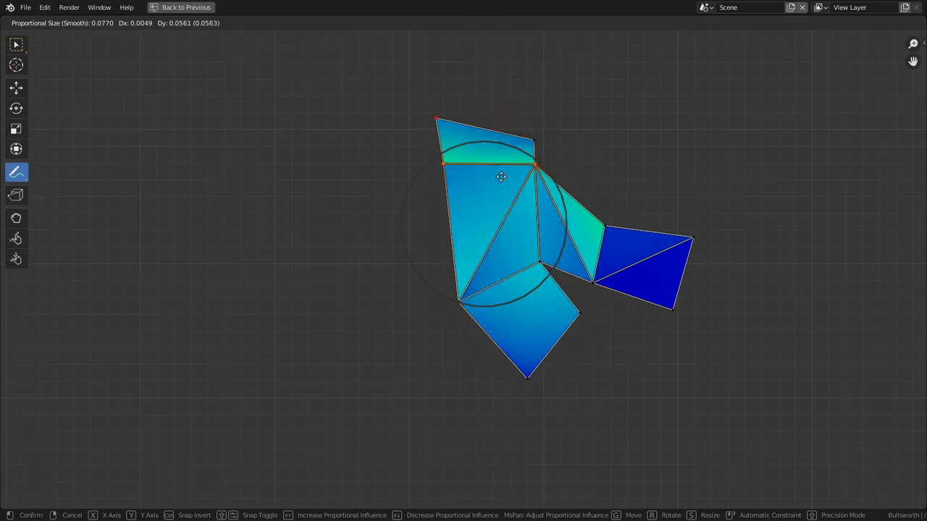
right_click(494, 210)
key(g)
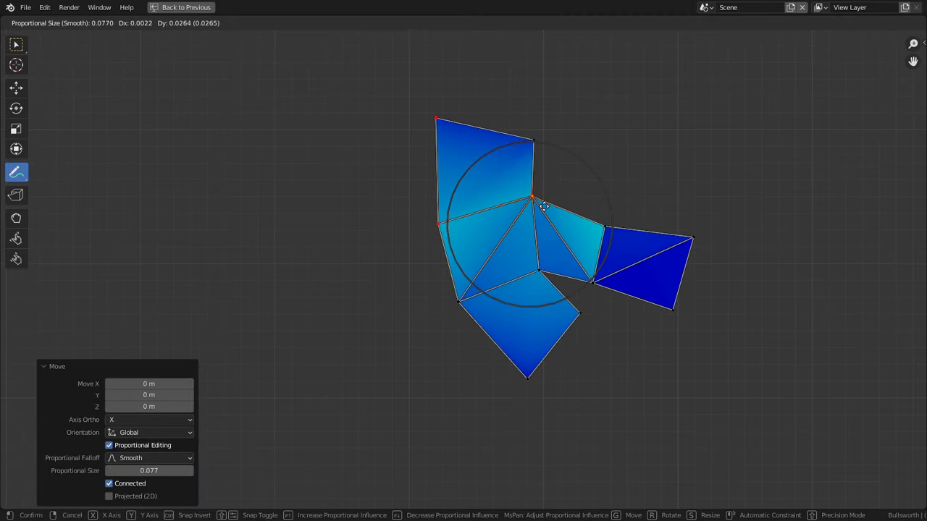
click(545, 205)
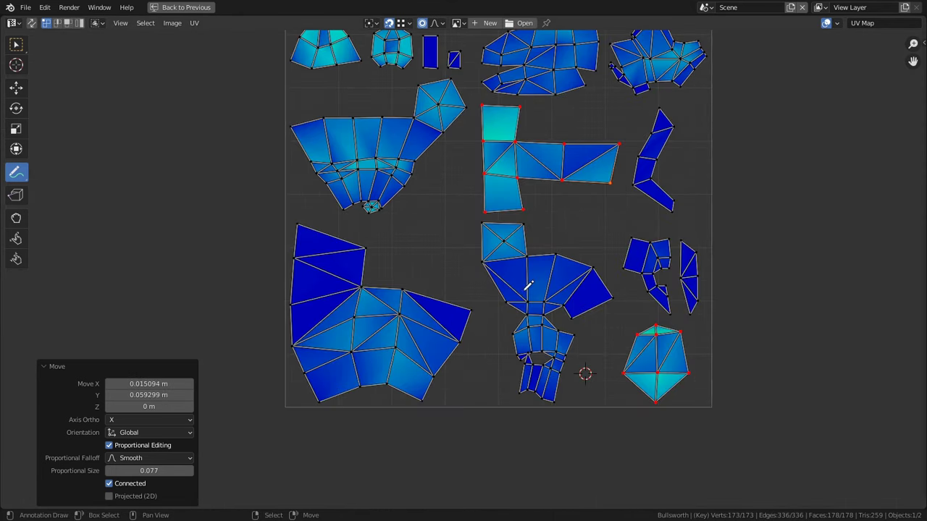
- Move the selected vertices to reshape the other island's right part
middle_drag(528, 286, 583, 268)
scroll(517, 314, up, 3)
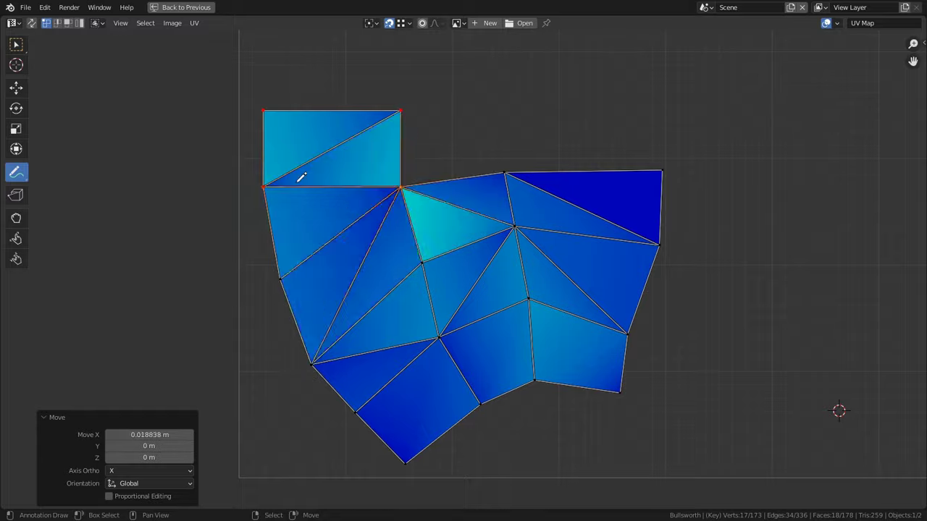
key(g)
key(Return)
scroll(461, 118, up, 3)
key(g)
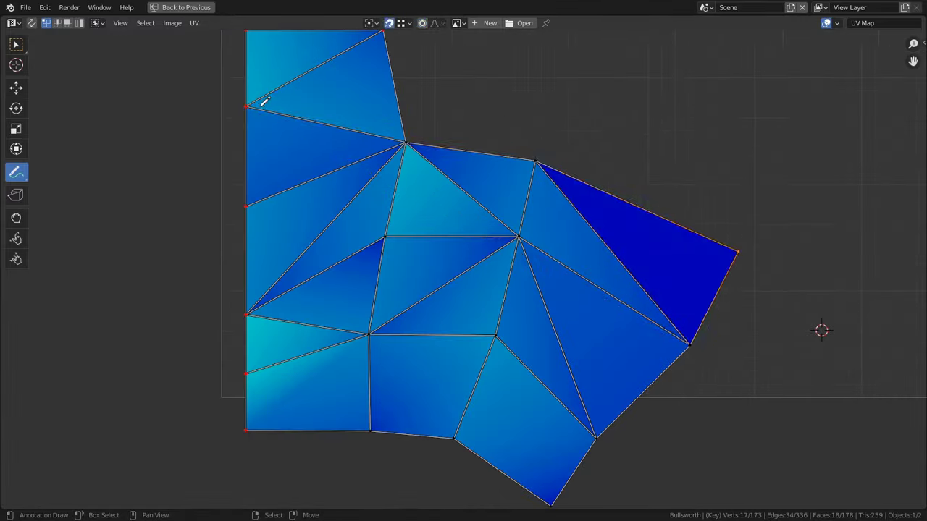
click(436, 352)
- Scale the edge vertices flat on X so they line up into a straight edge
scroll(425, 148, down, 2)
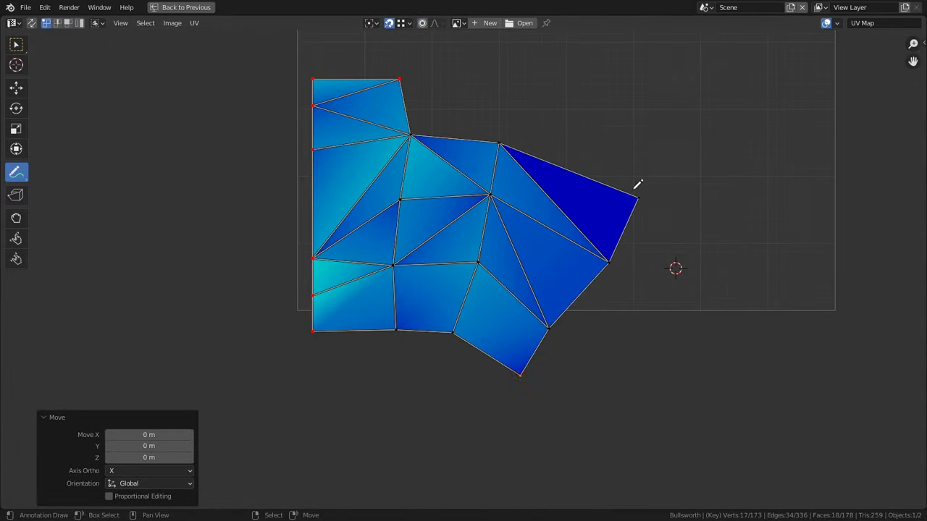
key(g)
key(s)
key(x)
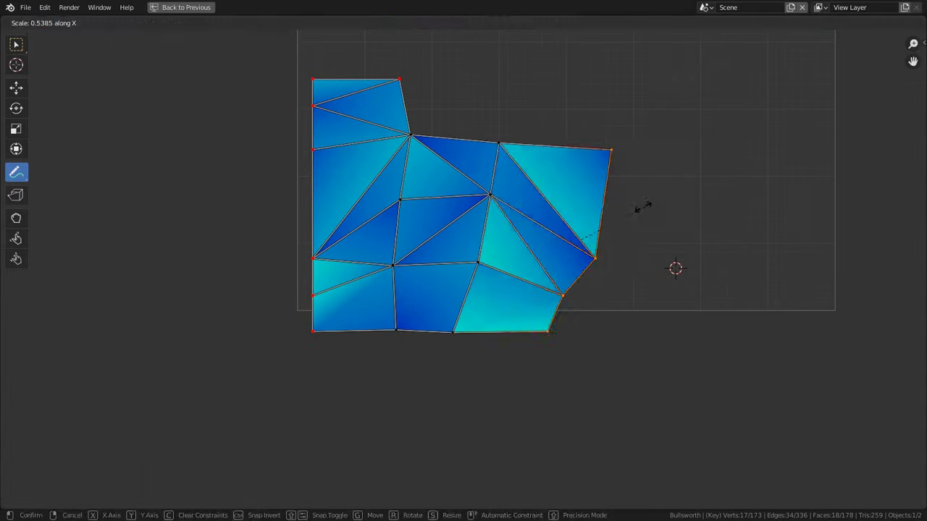
key(Return)
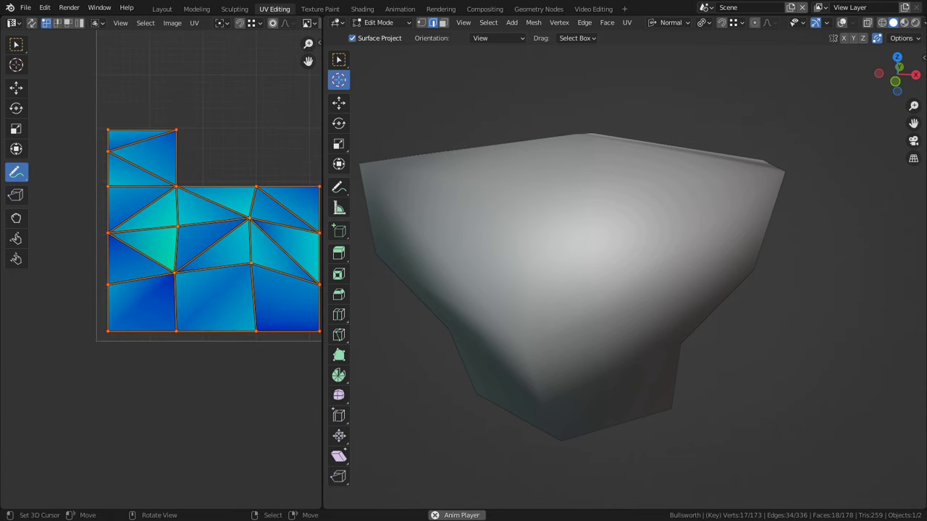
- Switch to Material Preview to show the checker, then clear pins and re-unwrap the UVs
click(905, 24)
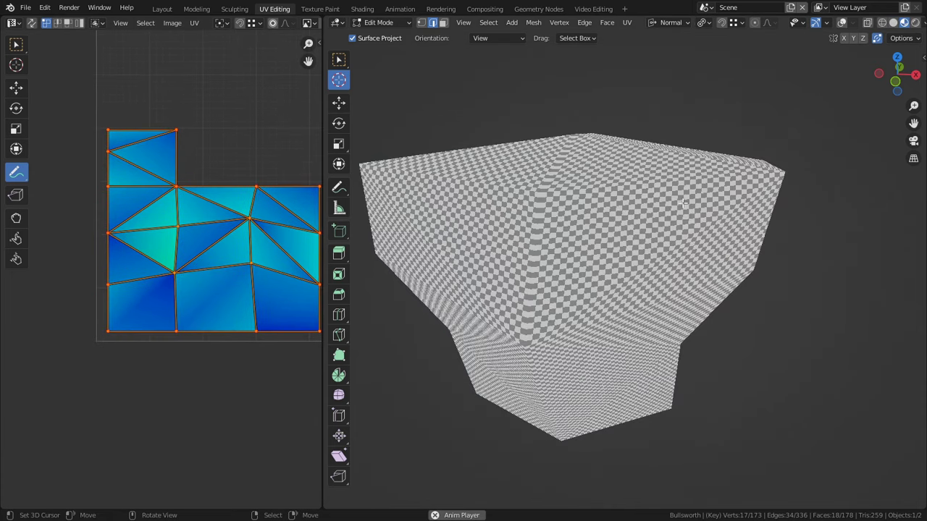
mouse_move(695, 208)
middle_down()
mouse_move(743, 220)
mouse_move(579, 157)
mouse_move(634, 182)
middle_up()
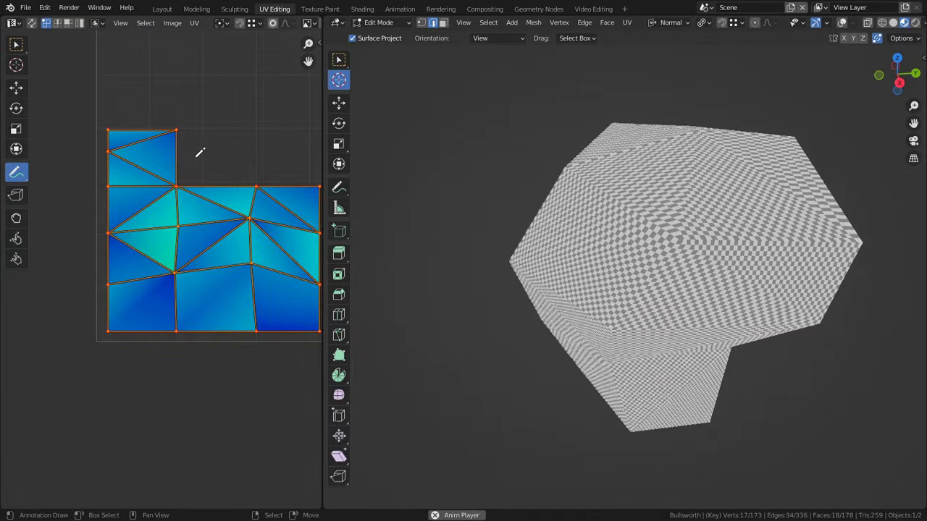
key(alt+a)
key(alt+p)
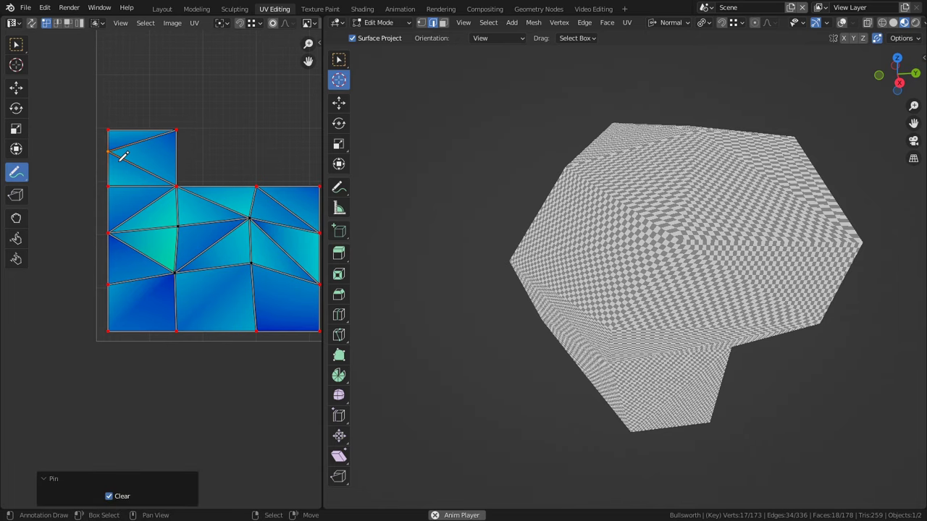
key(u)
click(121, 181)
- Unpin another vertex and re-unwrap to relax the top island, undoing a trial move
middle_drag(427, 210, 427, 184)
middle_drag(366, 164, 435, 177)
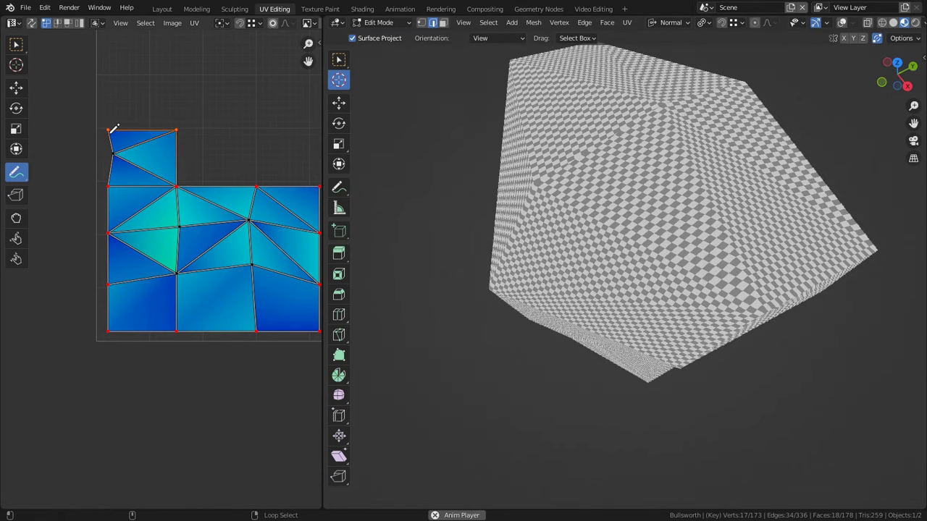
key(alt+p)
key(u)
click(126, 155)
mouse_move(763, 184)
middle_down()
mouse_move(753, 187)
mouse_move(769, 189)
middle_up()
key(g)
key(ctrl+z)
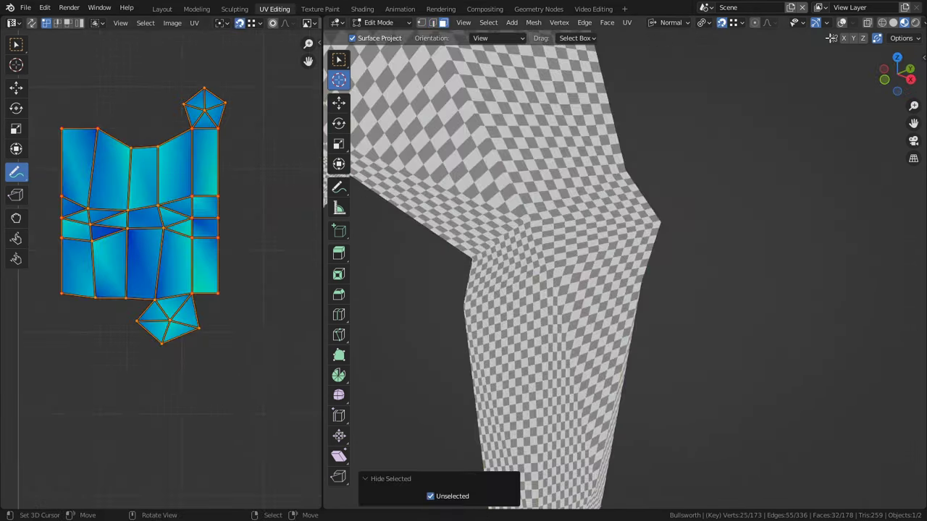
- Orbit around the checker-textured bull to inspect the unwrap from several sides
middle_drag(694, 171, 635, 227)
scroll(635, 226, up, 4)
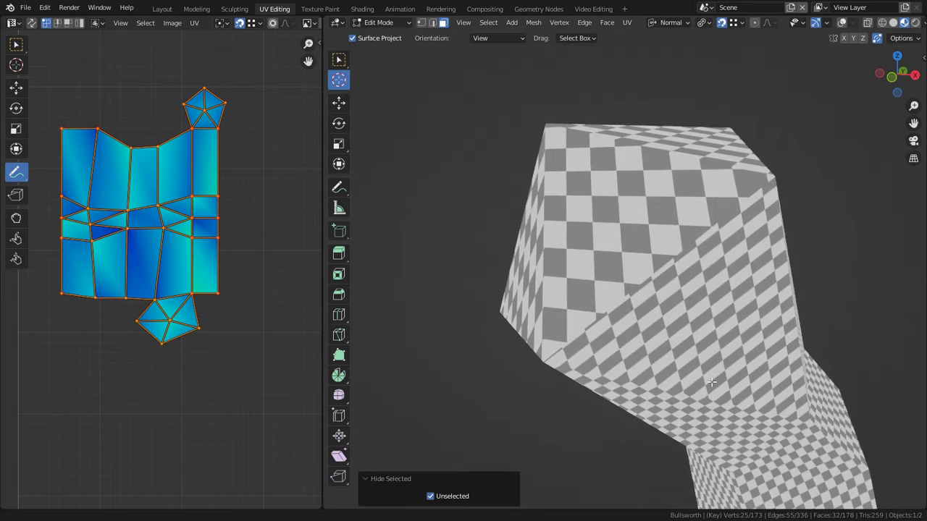
scroll(668, 308, down, 5)
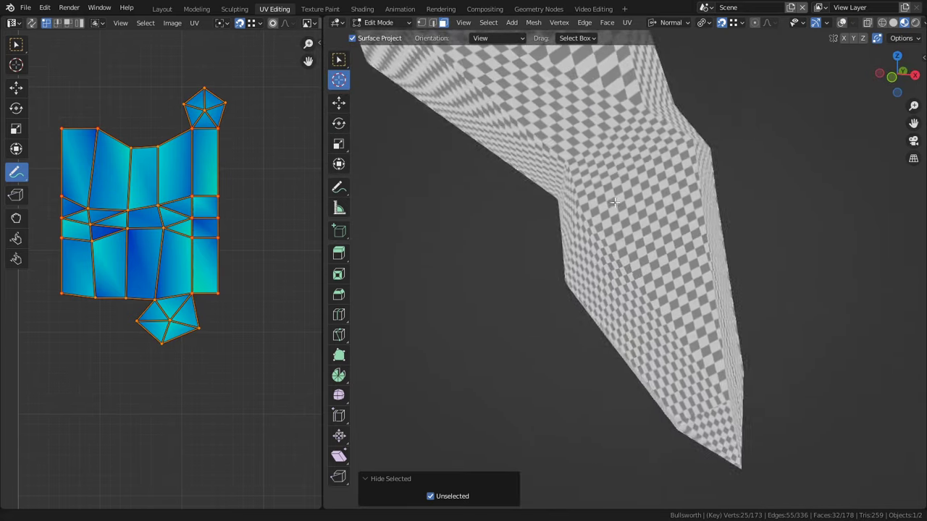
middle_drag(608, 197, 626, 335)
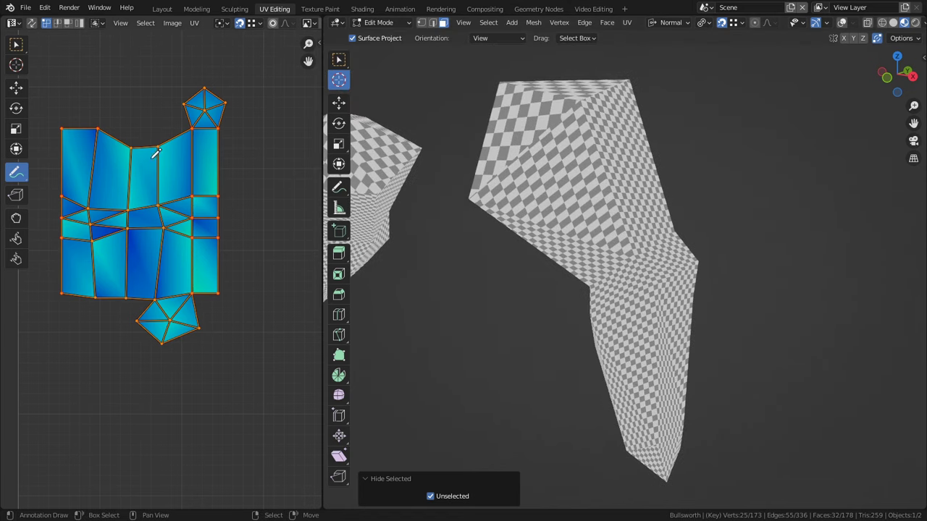
middle_drag(660, 251, 716, 287)
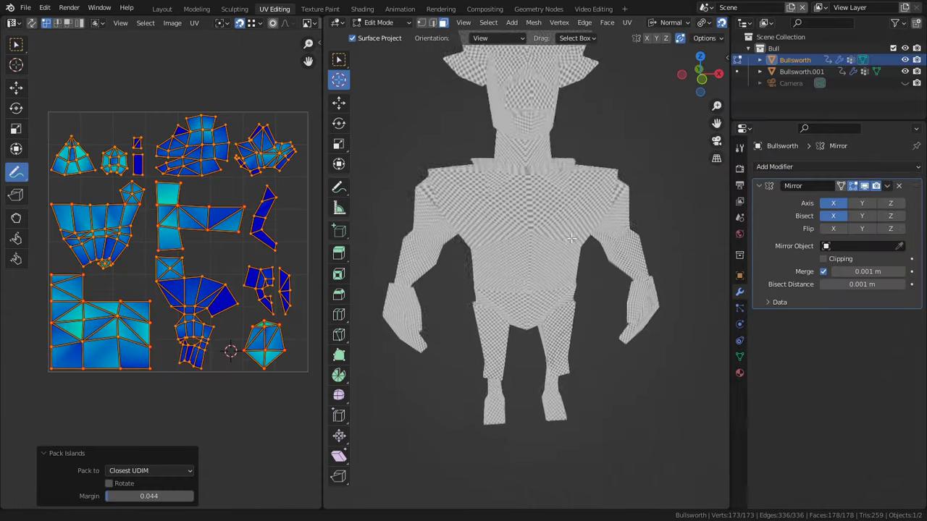
scroll(571, 276, up, 2)
middle_drag(571, 276, 433, 266)
middle_drag(101, 261, 110, 252)
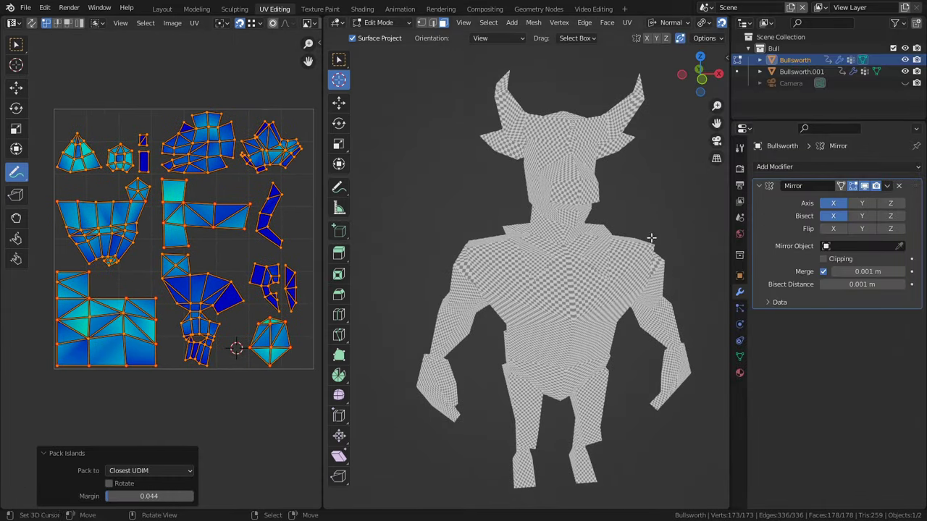
- Toggle the Mirror modifier's viewport display off and back on to compare the halves
middle_drag(673, 126, 579, 170)
scroll(579, 169, up, 2)
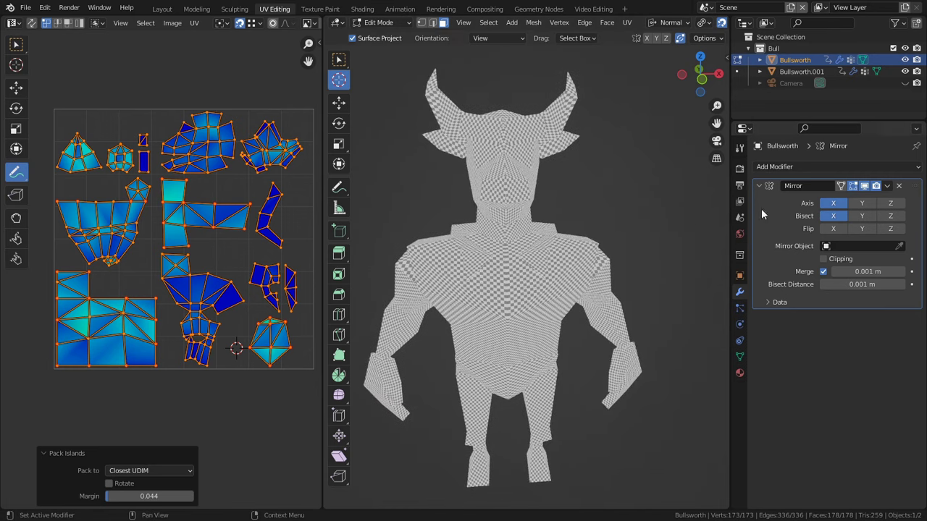
click(870, 187)
middle_drag(695, 239, 600, 257)
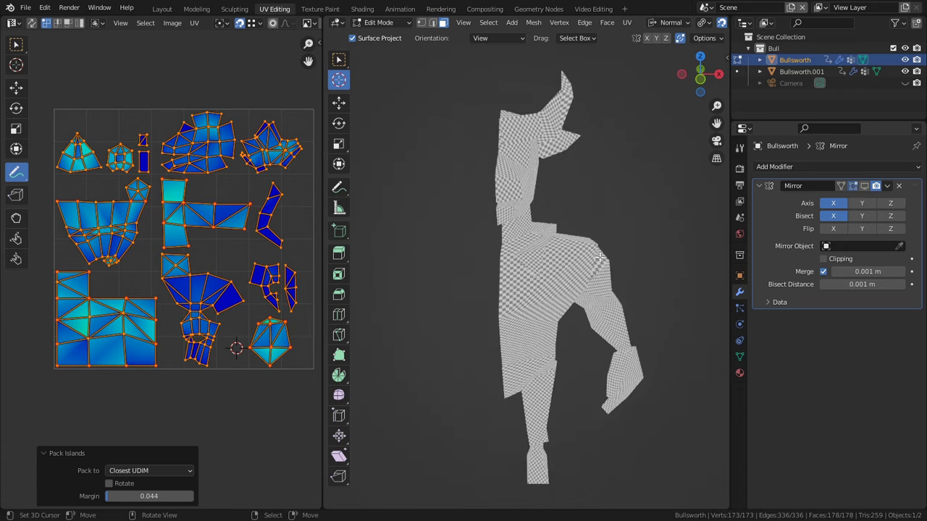
click(872, 188)
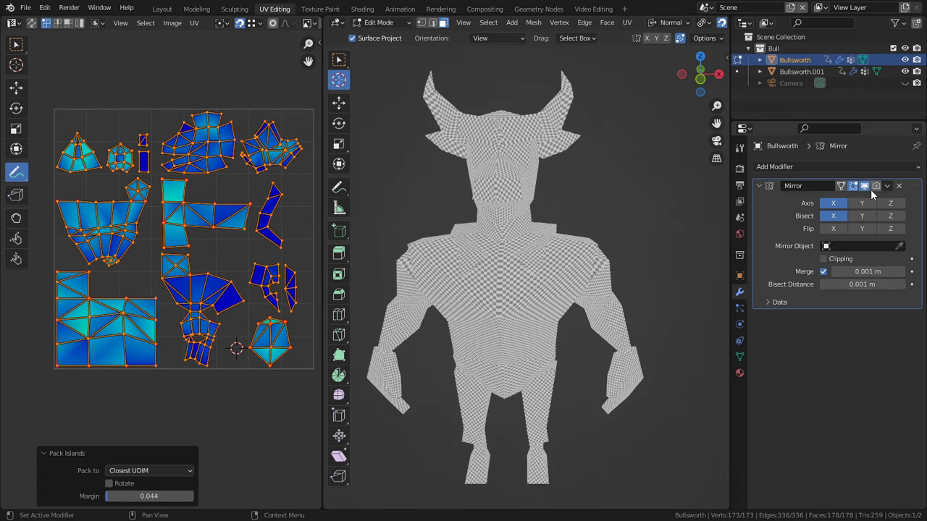
- Apply the Mirror modifier in Object Mode and return to Edit Mode
key(Tab)
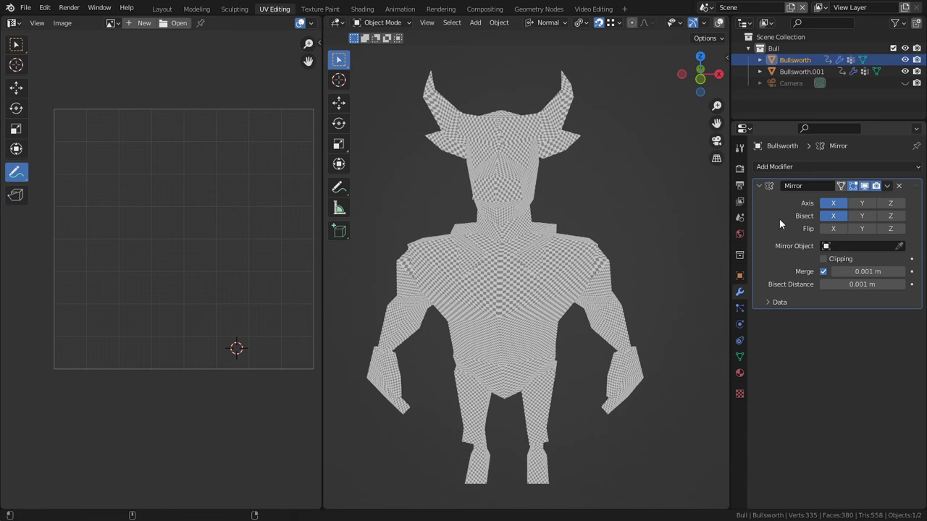
key(ctrl+a)
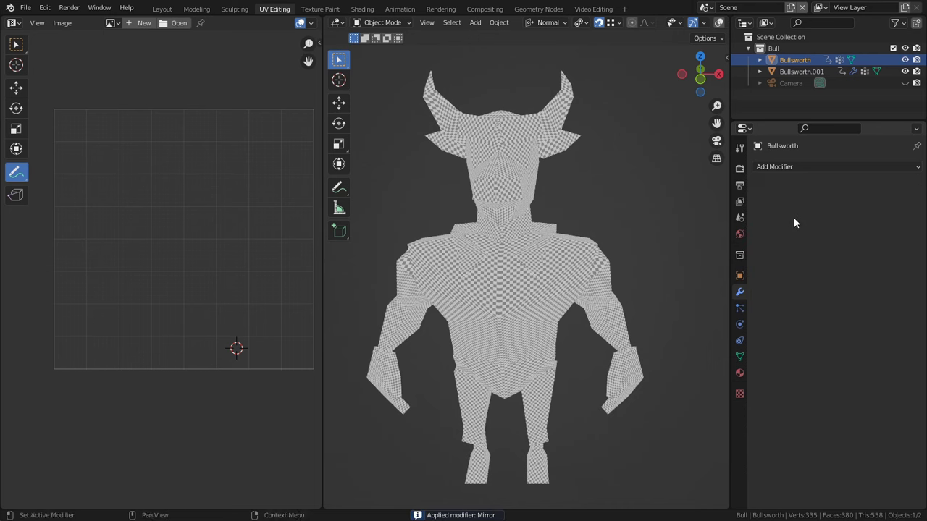
key(Tab)
key(g)
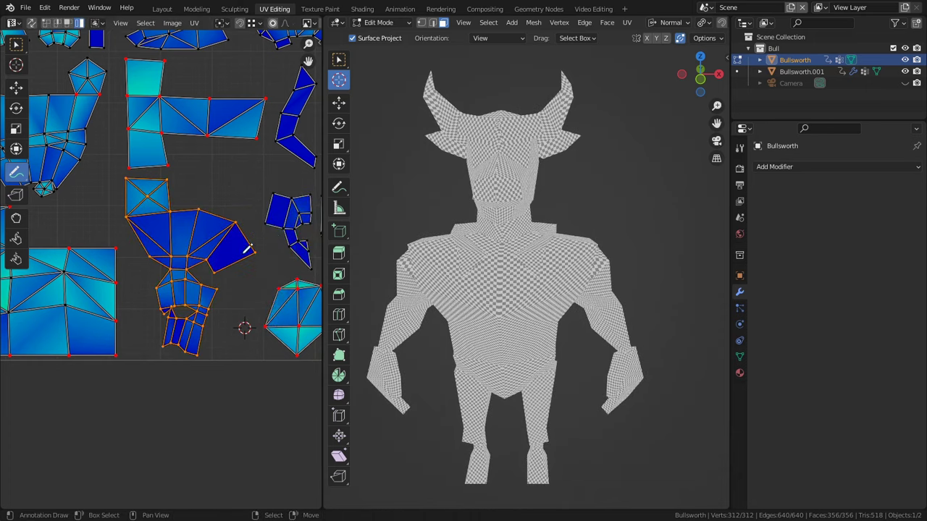
- Try moving the triangle and octagon UV islands, cancelling each move
scroll(208, 242, down, 3)
scroll(148, 210, up, 1)
right_click(149, 211)
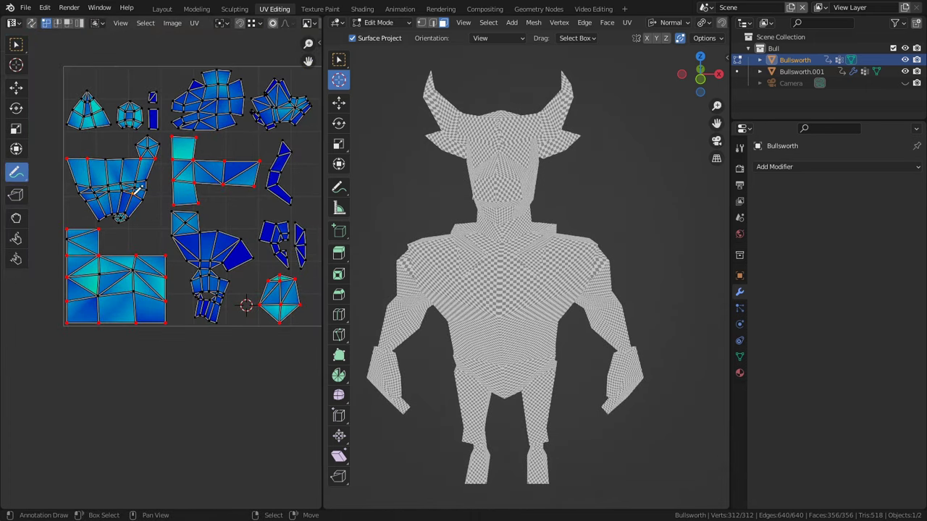
key(g)
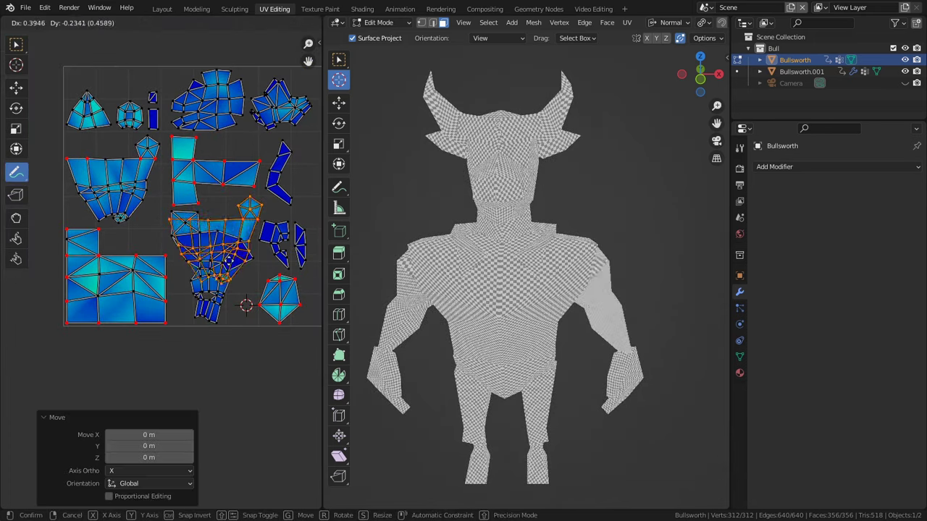
middle_drag(128, 137, 141, 181)
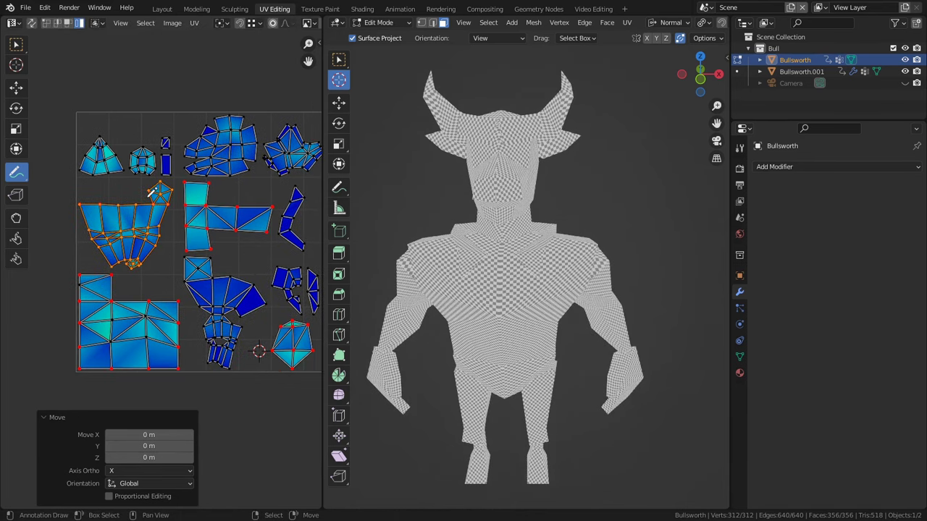
right_click(137, 116)
key(l)
key(g)
right_click(165, 124)
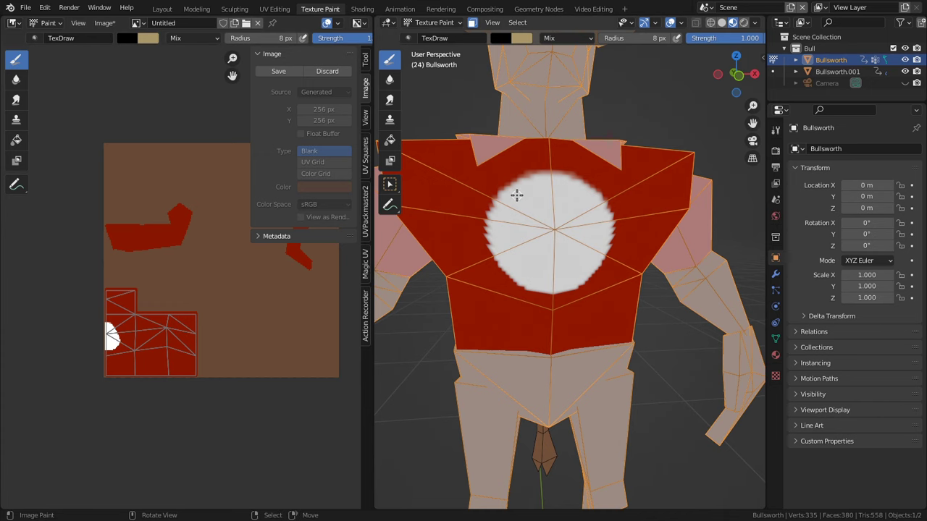
- Enlarge the brush and paint a black number 3 inside the white chest circle
key(f)
click(533, 200)
mouse_move(533, 201)
mouse_down()
mouse_move(570, 219)
mouse_move(553, 242)
mouse_move(564, 244)
mouse_move(556, 273)
mouse_up()
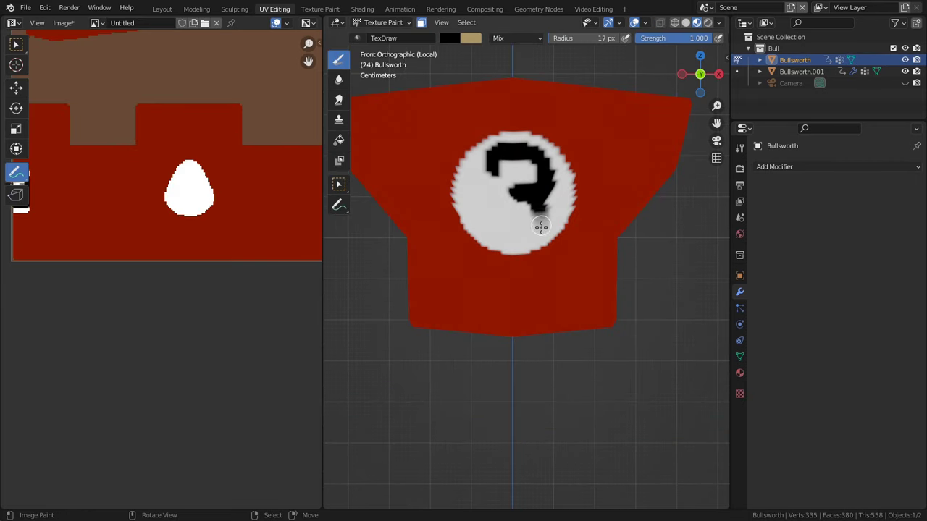
drag(492, 232, 485, 236)
scroll(463, 215, down, 3)
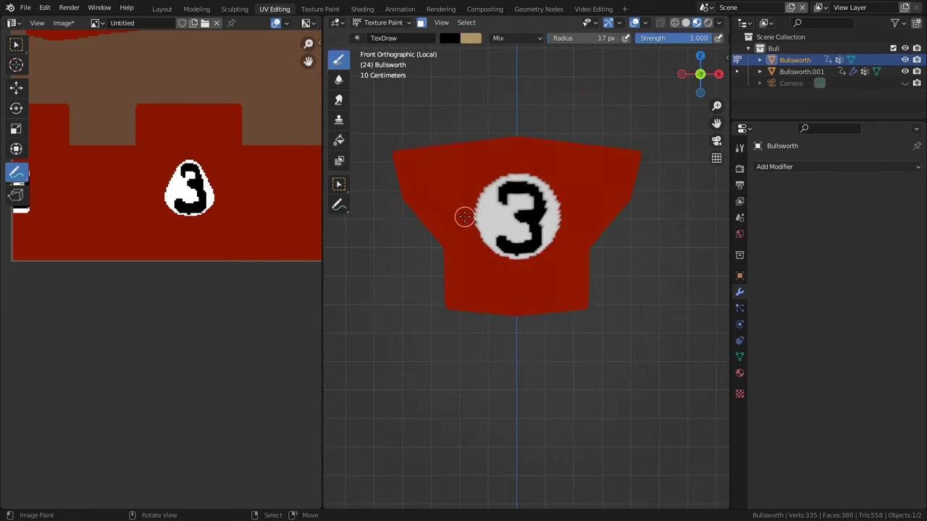
middle_drag(464, 215, 454, 251)
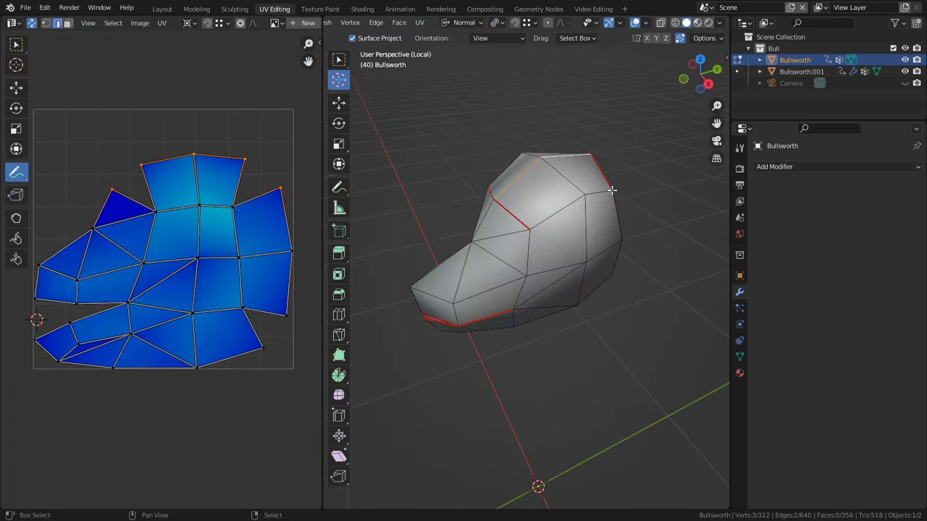
- Mark the selected head edges as seams for a symmetric unwrap
middle_drag(612, 190, 552, 237)
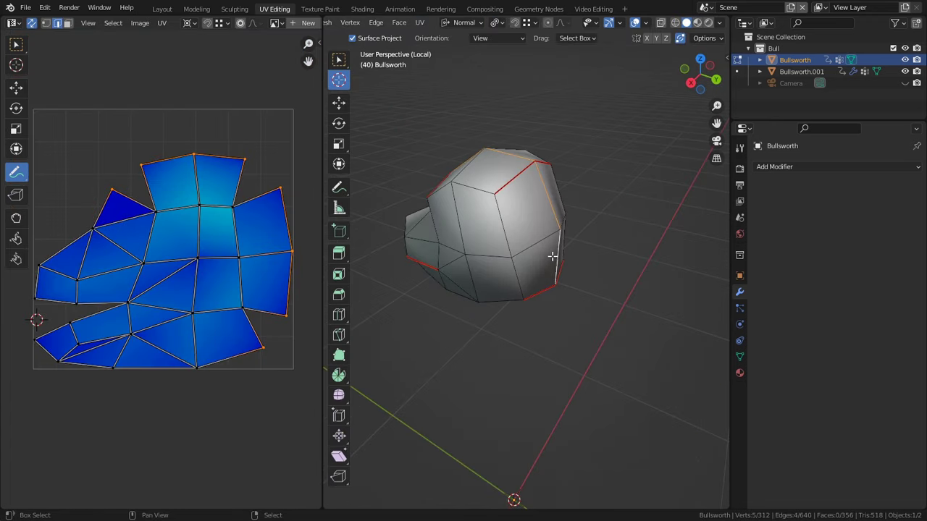
key(ctrl+e)
click(552, 256)
middle_drag(514, 272, 549, 225)
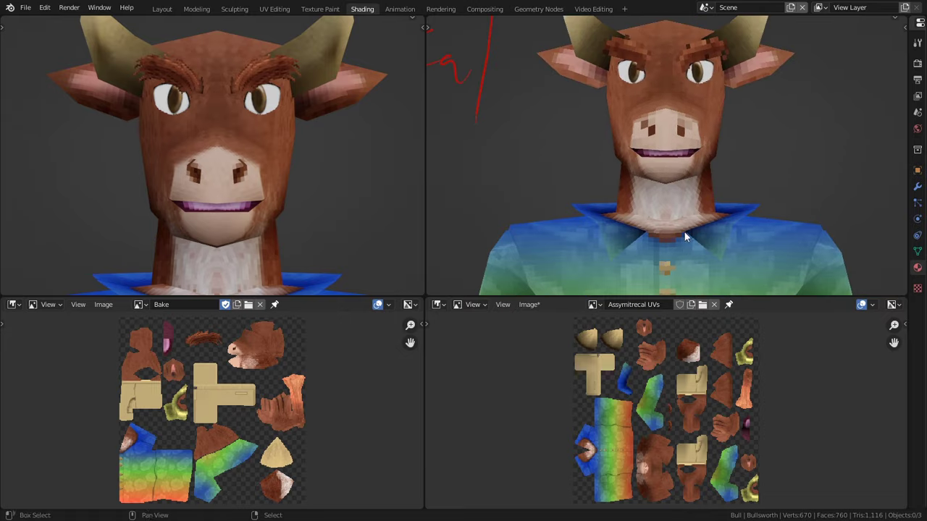
scroll(684, 232, up, 5)
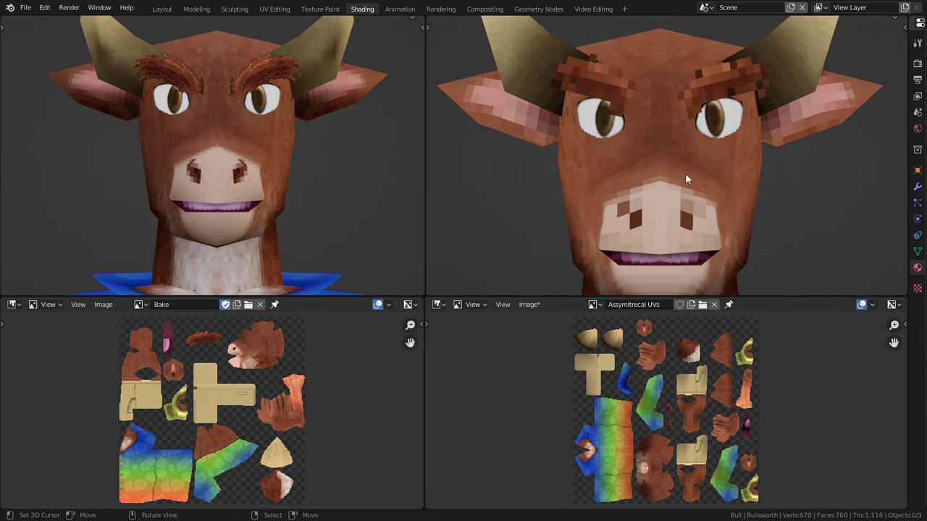
- Compare the textured bull heads from above, then orbit the Kobold model to its tail side
middle_drag(687, 162, 683, 184)
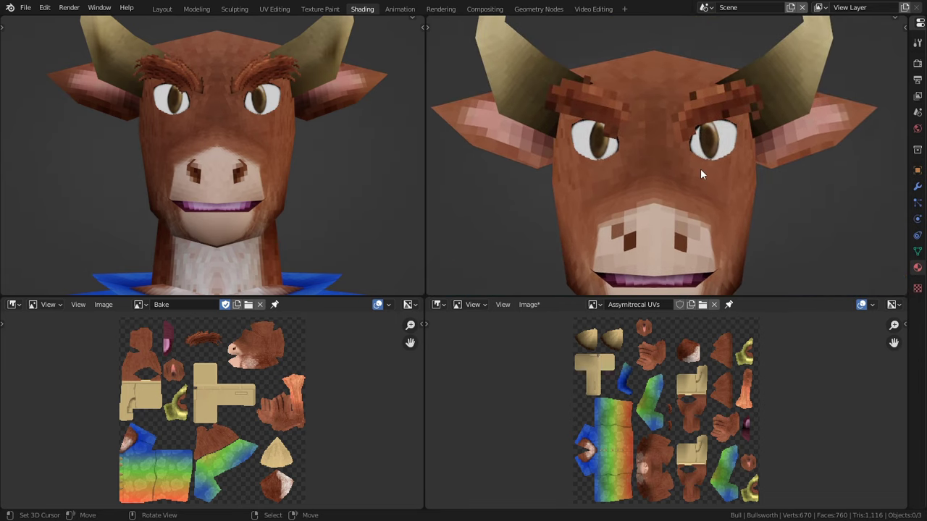
scroll(701, 172, down, 2)
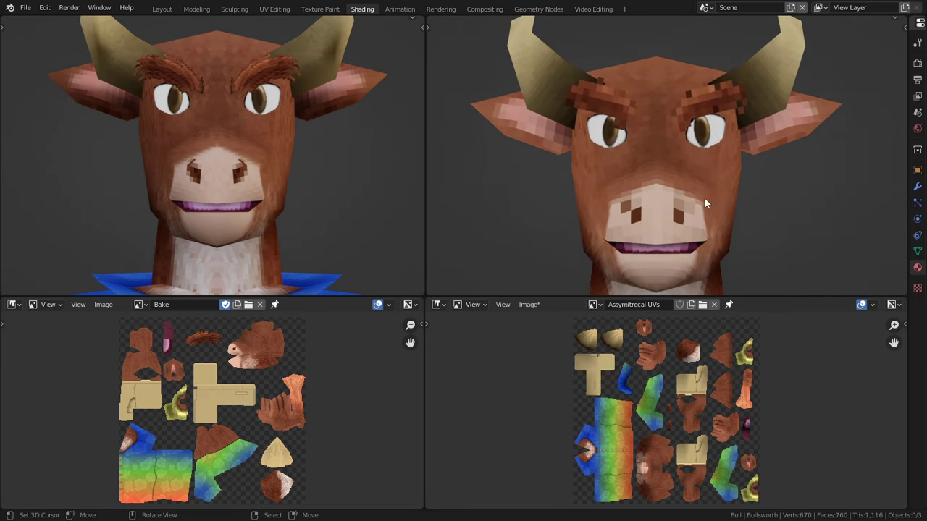
scroll(721, 217, down, 3)
scroll(312, 186, up, 3)
middle_drag(312, 186, 502, 190)
scroll(557, 126, up, 2)
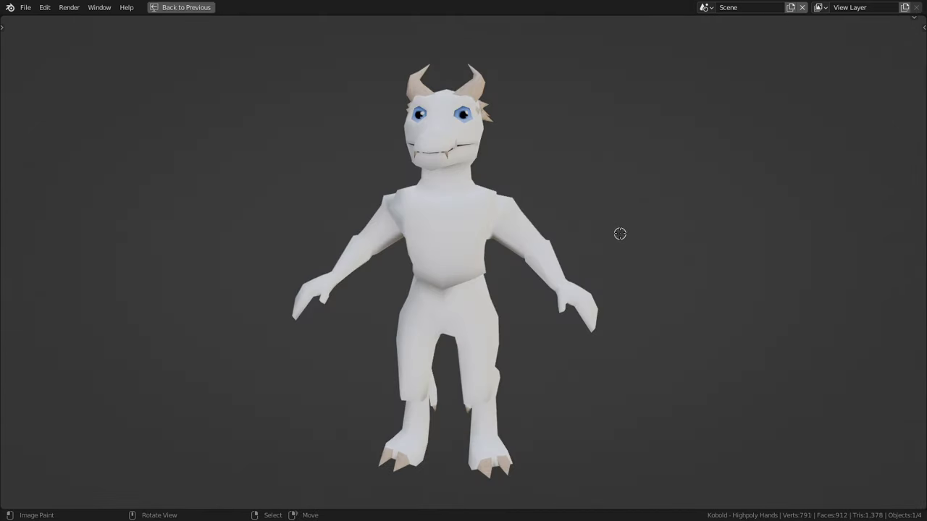
middle_drag(620, 233, 472, 220)
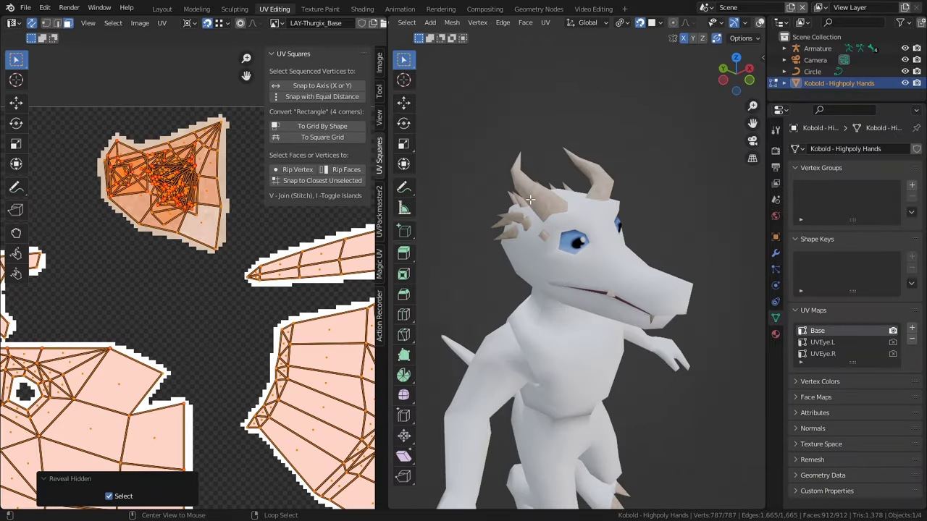
scroll(588, 255, up, 3)
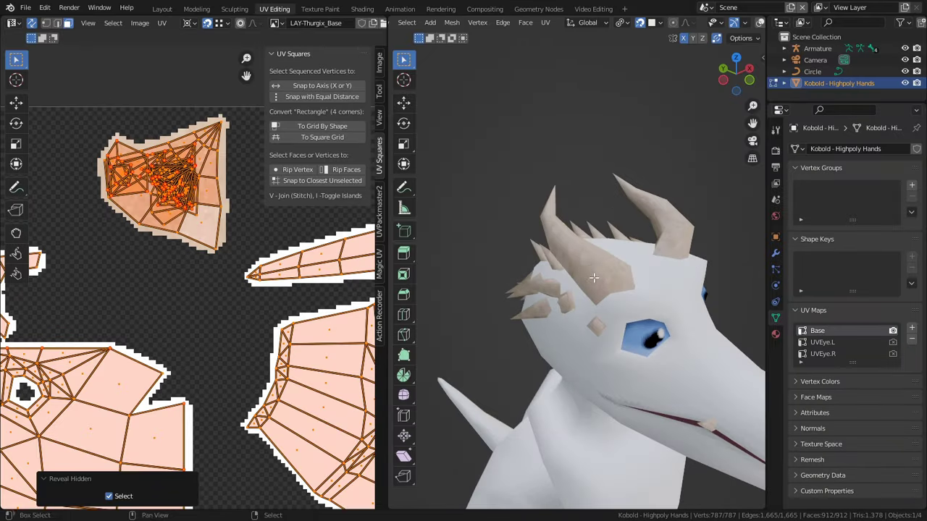
- Select the head's UV island, hide everything else, and orbit the remaining horns and bull
click(165, 174)
key(c)
key(Escape)
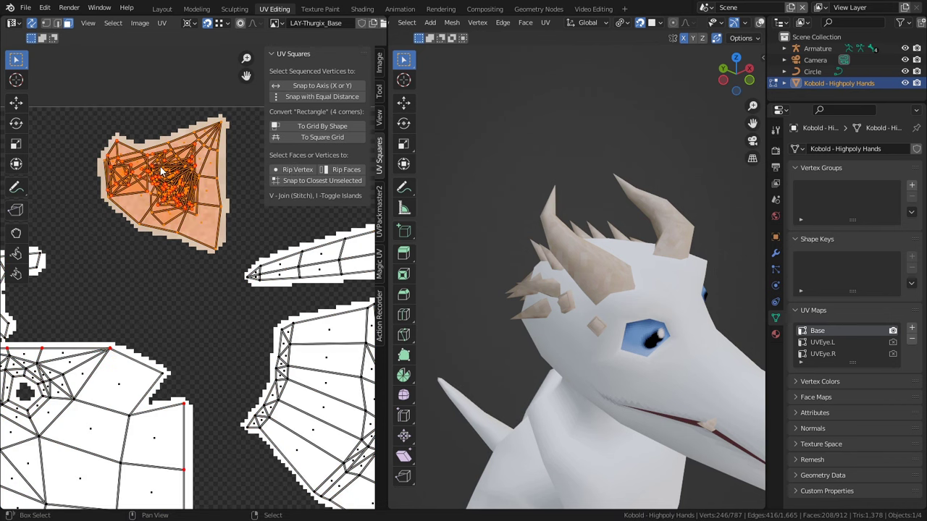
key(shift+h)
middle_drag(609, 385, 603, 469)
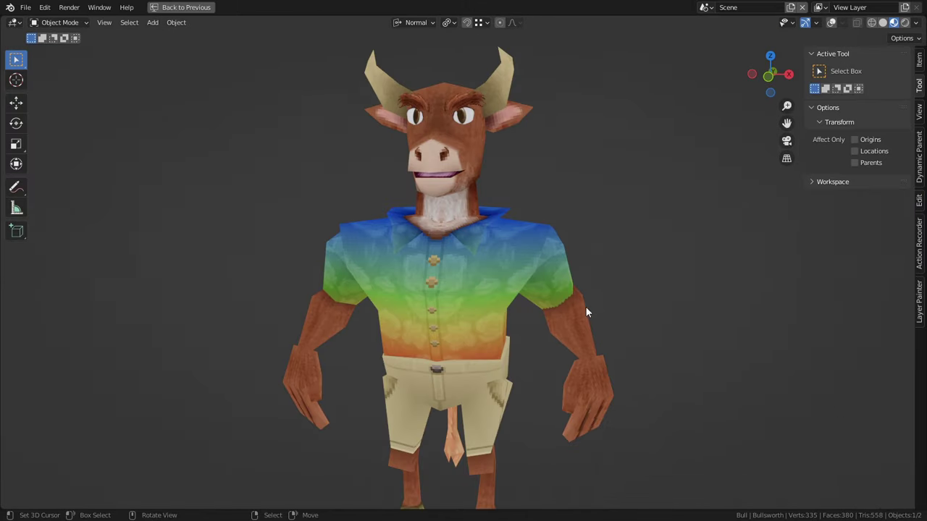
middle_drag(585, 307, 606, 348)
- Inspect the shirt sleeve and arm up close, then exit the maximised view
scroll(567, 316, up, 5)
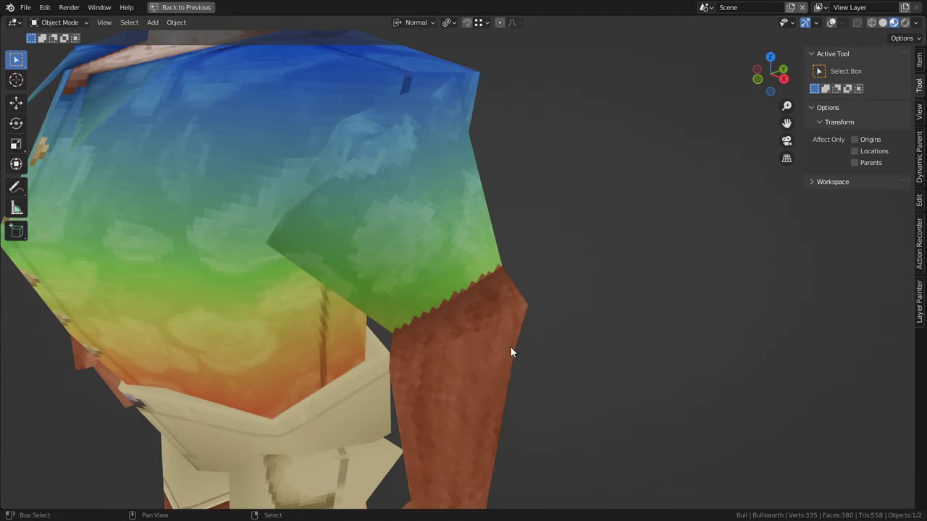
middle_drag(524, 352, 542, 341)
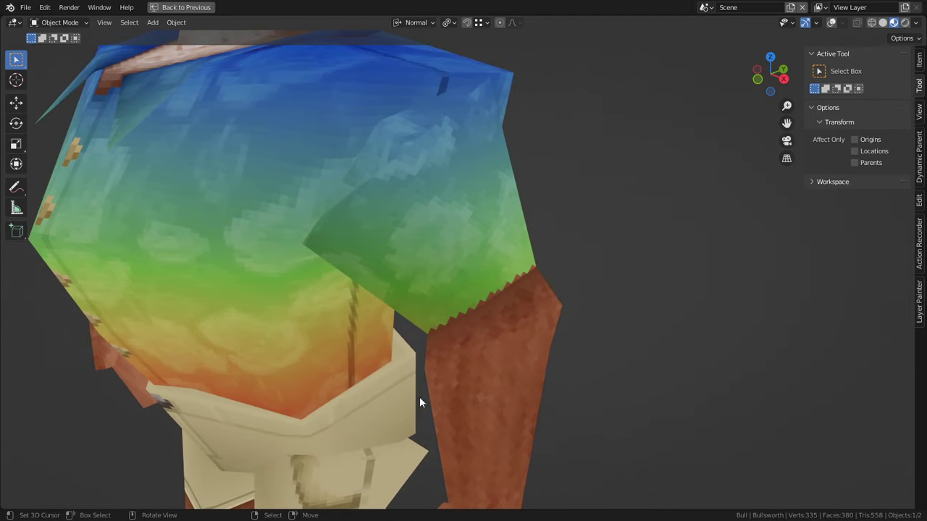
middle_drag(590, 259, 532, 288)
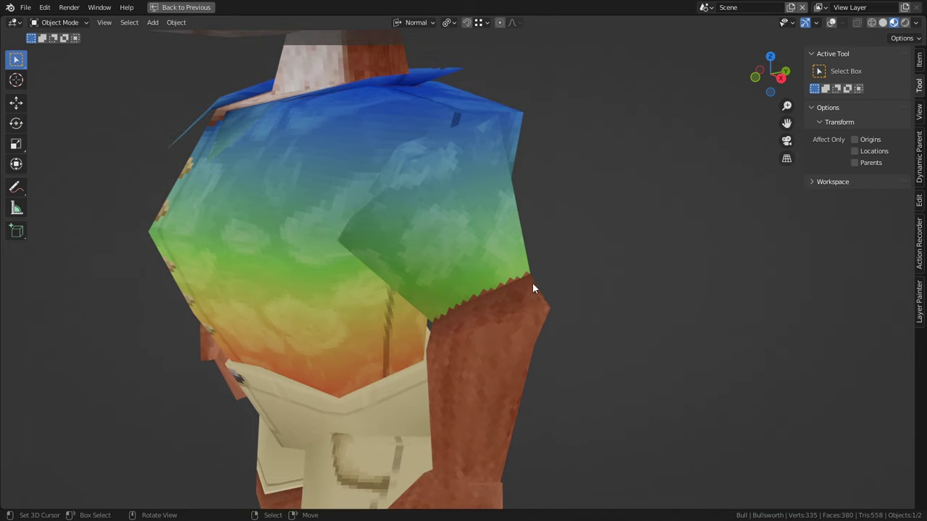
click(201, 11)
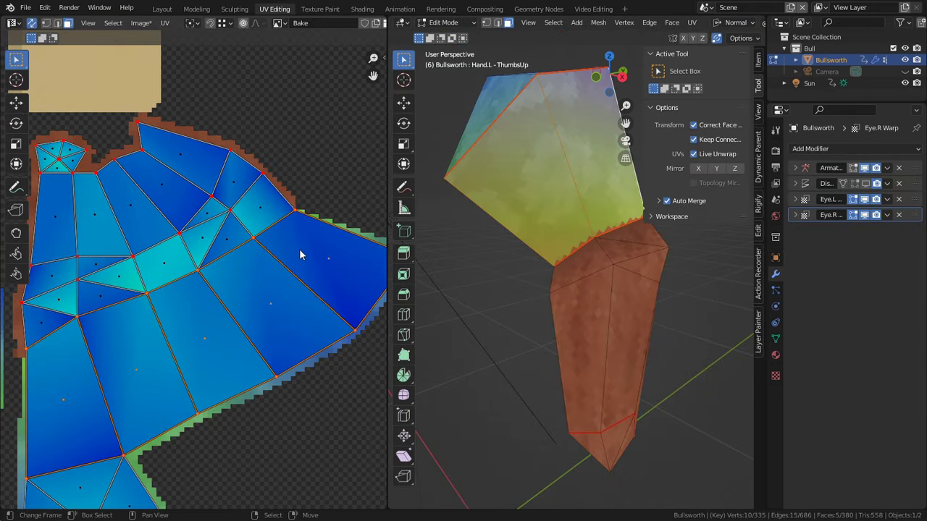
- Nudge the arm's UV island slightly, return to Object Mode and check the arm seam
key(g)
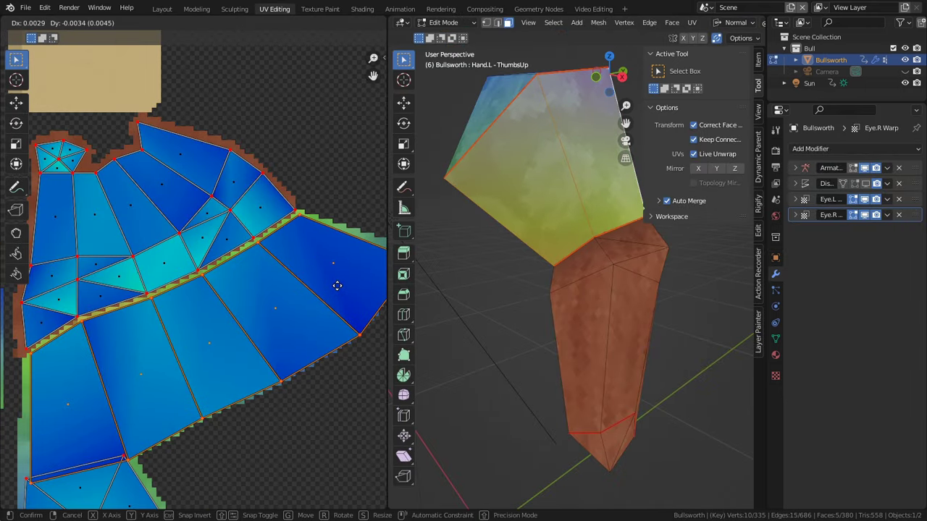
click(333, 284)
scroll(606, 317, up, 5)
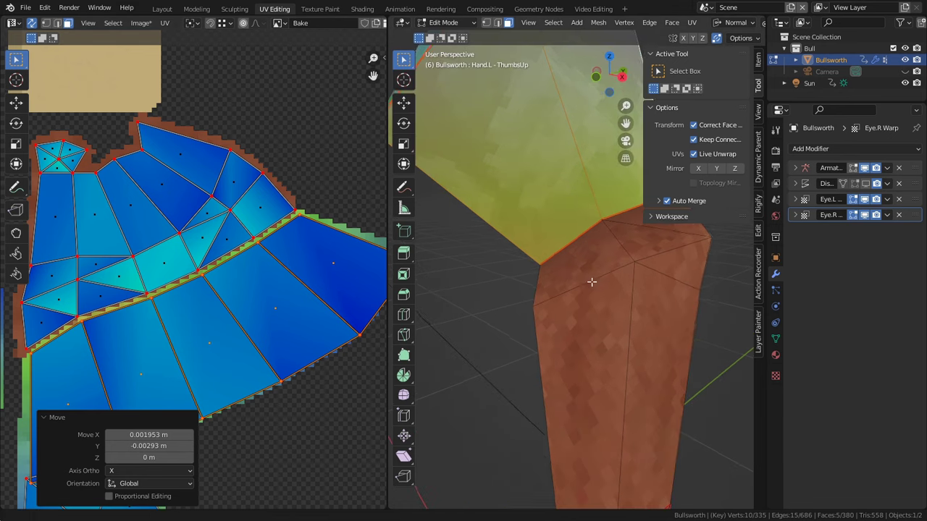
key(Tab)
middle_drag(582, 292, 721, 294)
scroll(683, 307, down, 6)
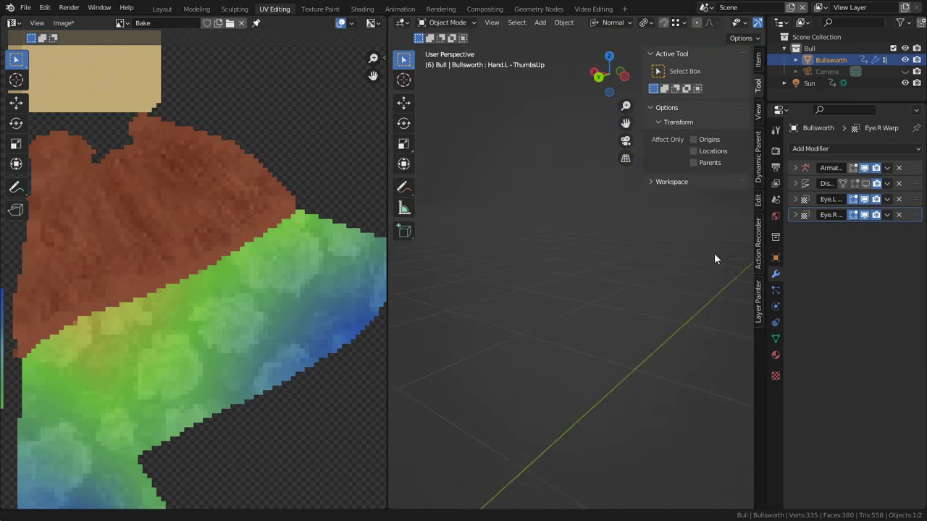
scroll(499, 283, up, 8)
mouse_move(520, 289)
middle_down()
mouse_move(701, 246)
mouse_move(598, 273)
mouse_move(478, 275)
mouse_move(434, 232)
middle_up()
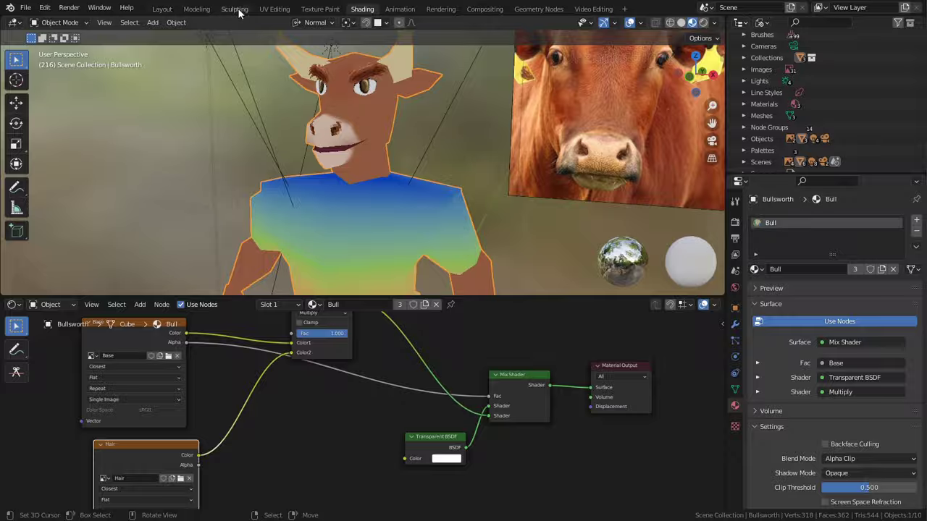
- At brush strength 0.012, lightly darken the forehead and nose bridge
click(537, 259)
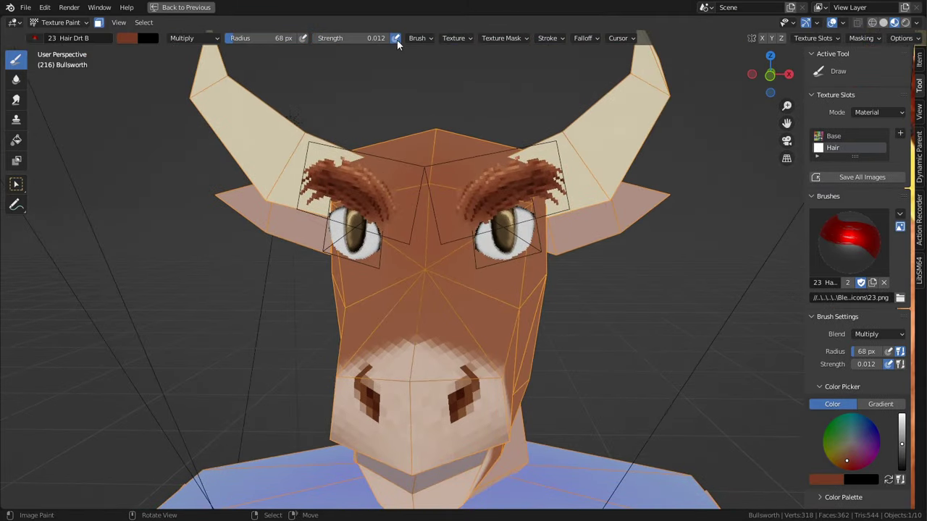
drag(434, 230, 447, 279)
middle_drag(504, 265, 544, 330)
middle_drag(460, 329, 425, 372)
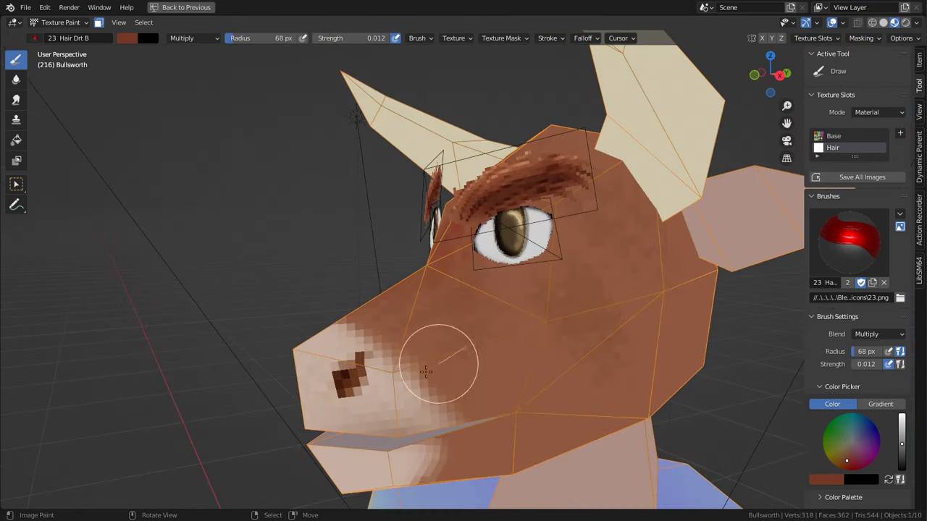
middle_drag(531, 424, 436, 275)
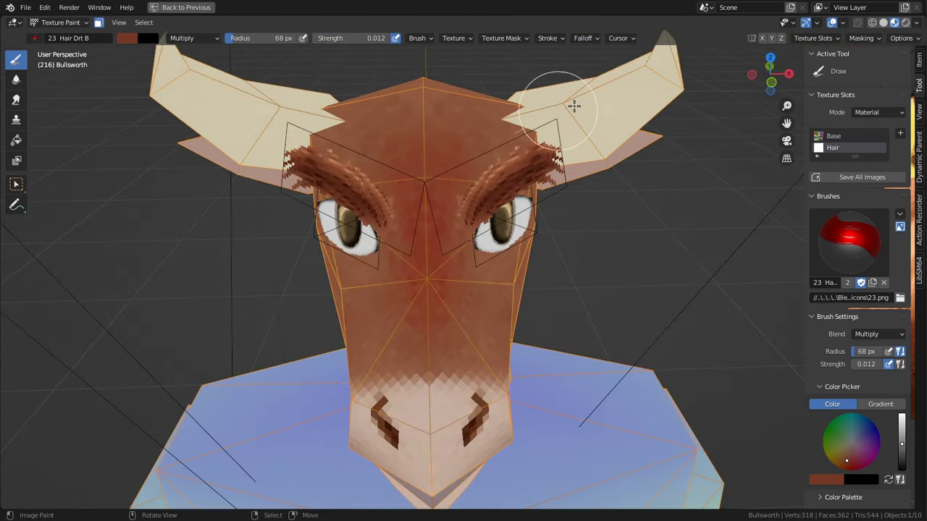
- Try a Saturation blend at strength 0.836 with swapped colours, then restore Multiply and the original colours
key(x)
click(194, 38)
click(252, 149)
key(shift+f)
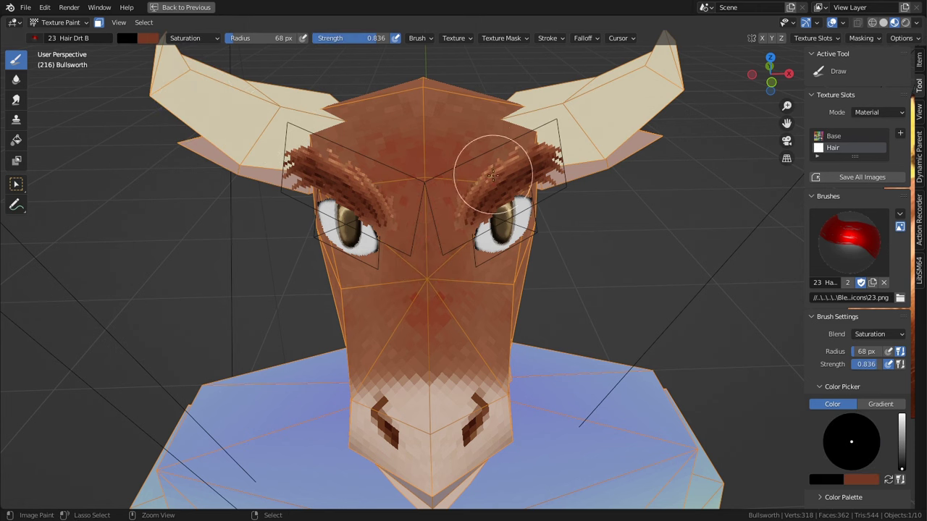
click(490, 206)
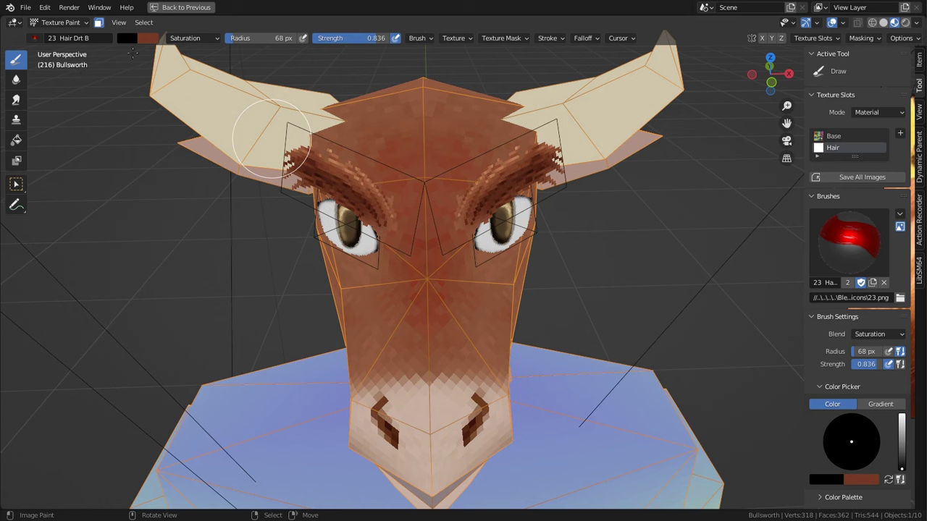
click(192, 38)
click(184, 82)
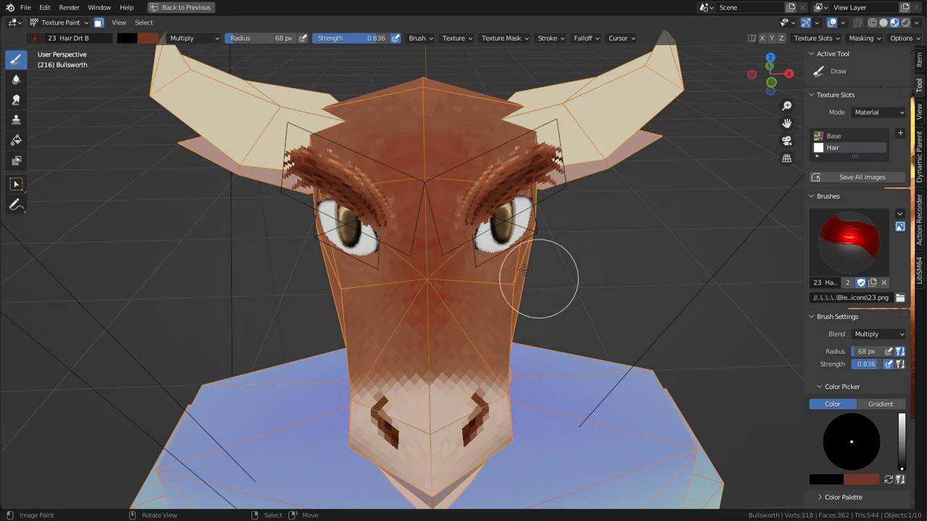
mouse_move(516, 270)
middle_down()
mouse_move(503, 333)
mouse_move(355, 244)
mouse_move(517, 231)
middle_up()
key(x)
key(shift+f)
- Set brush strength to 1.000, then scroll through the creator's Patreon tiers and posts
click(567, 247)
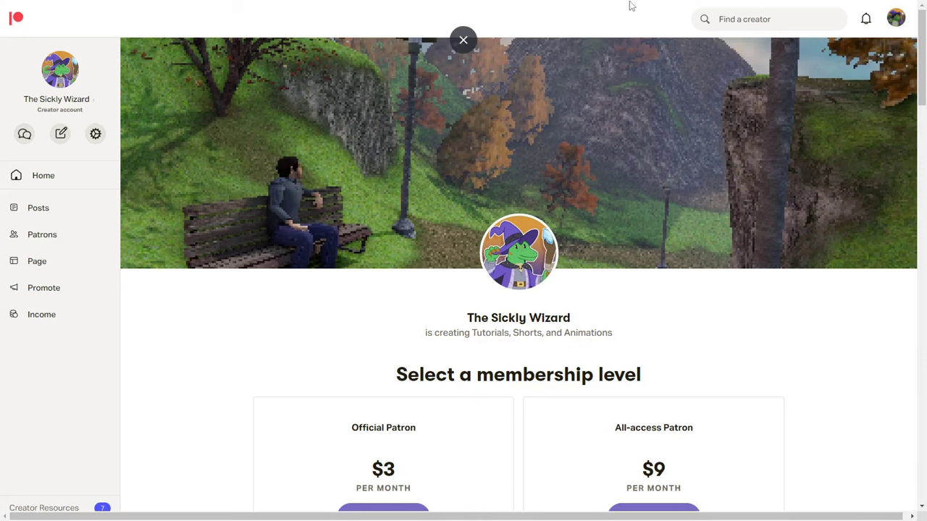
scroll(731, 411, down, 5)
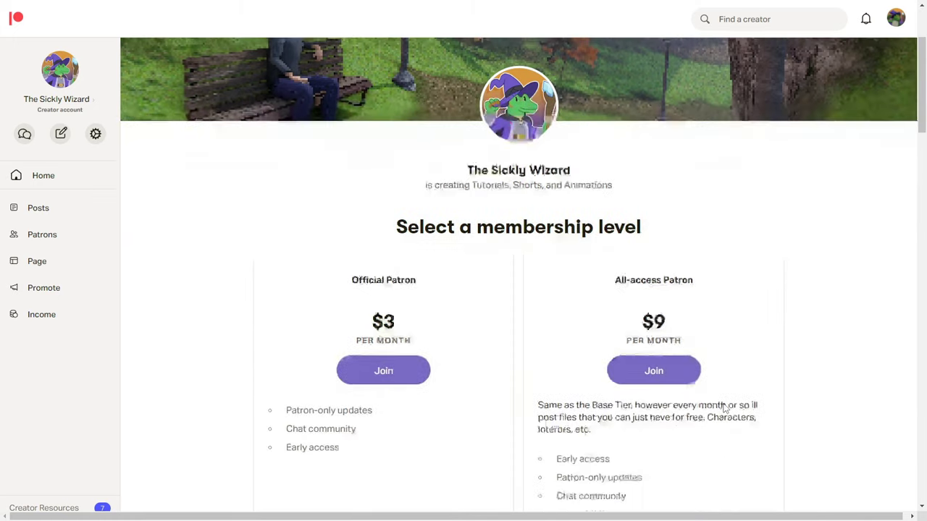
scroll(725, 409, down, 2)
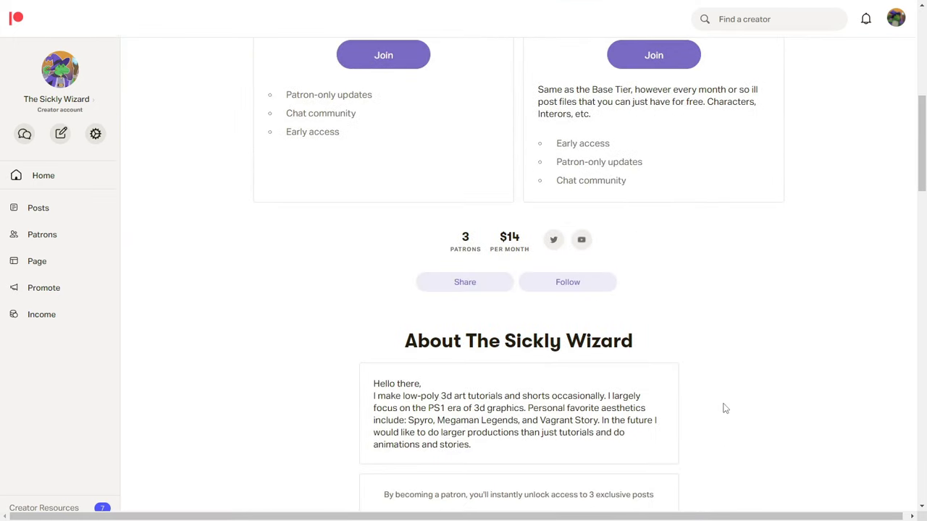
scroll(724, 409, down, 3)
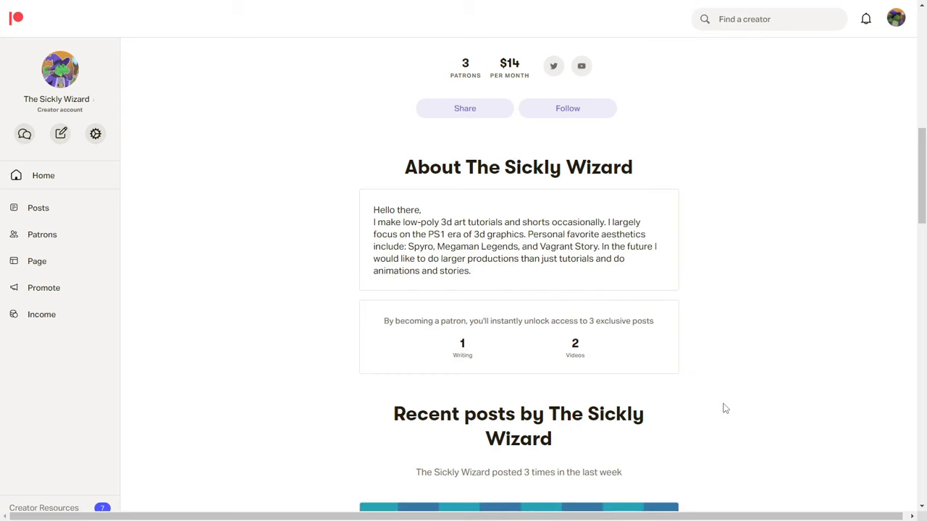
scroll(725, 409, down, 3)
scroll(725, 409, down, 1)
scroll(724, 409, down, 2)
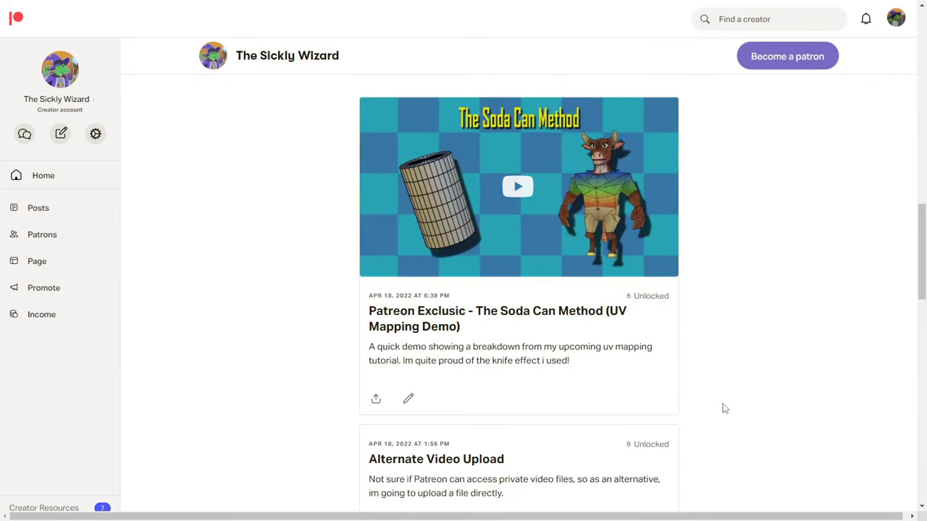
scroll(725, 409, down, 2)
scroll(724, 409, down, 3)
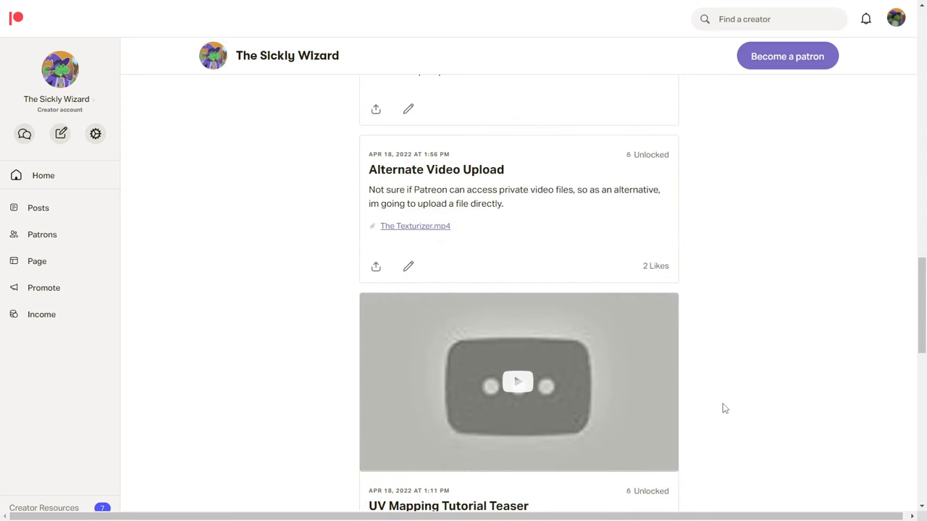
scroll(725, 409, down, 3)
scroll(725, 409, down, 3)
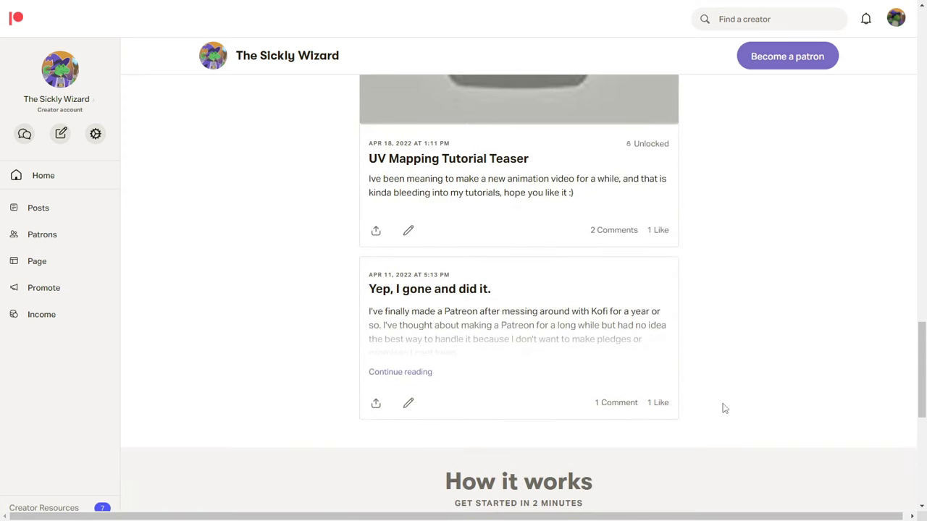
scroll(722, 408, down, 2)
scroll(749, 464, up, 5)
scroll(747, 463, up, 13)
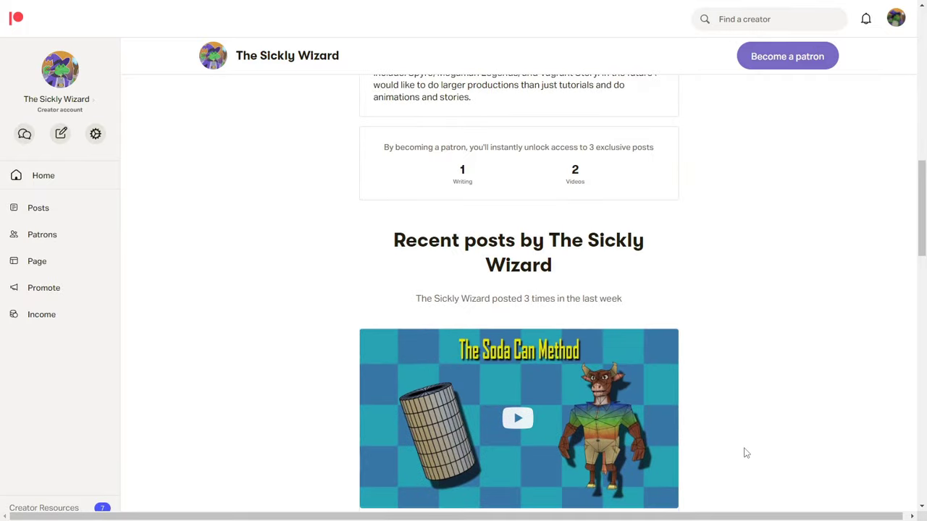
scroll(746, 452, up, 6)
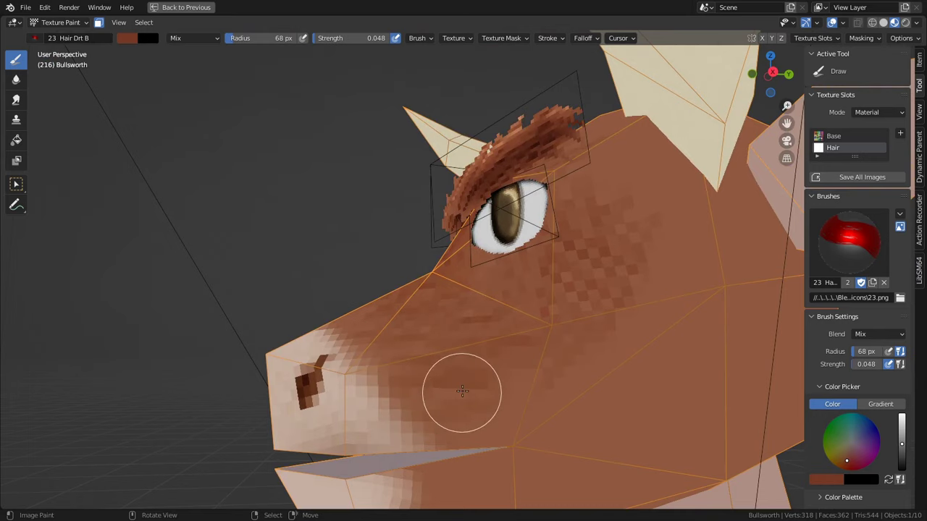
- Back in Blender, view the bull's head from below and enlarge the brush radius to 174 px
middle_drag(462, 391, 594, 304)
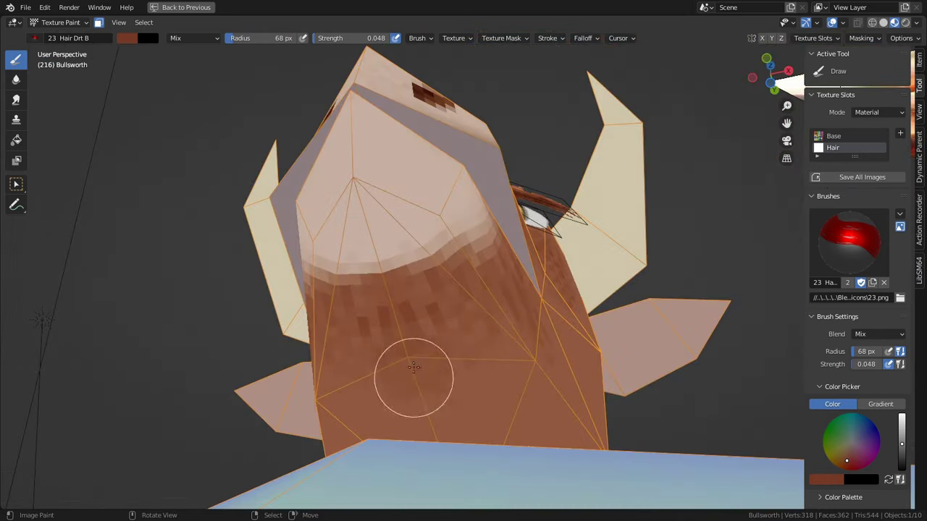
mouse_move(416, 325)
middle_down()
mouse_move(560, 427)
mouse_move(586, 314)
middle_up()
key(f)
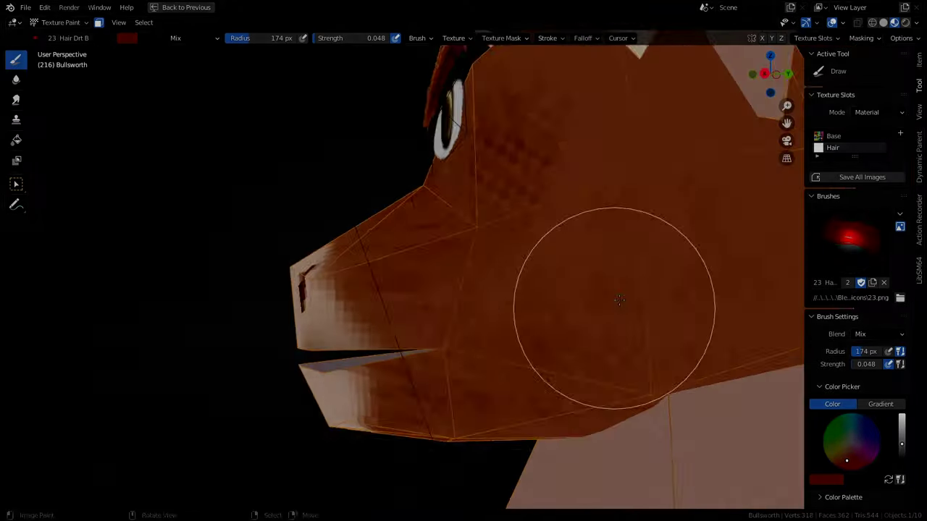